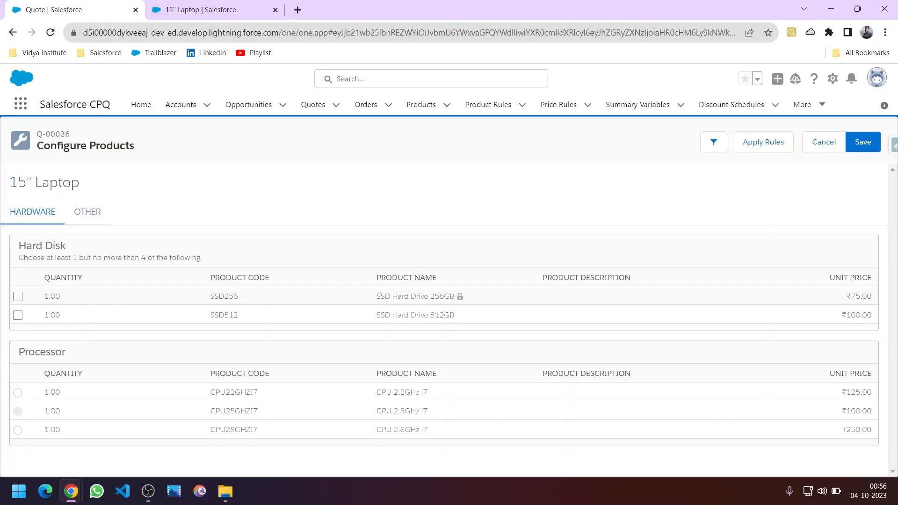
Test the laptop's hard disk choices: select and clear SSD Hard Drive 256GB, then select SSD Hard Drive 512GB, checking the CPU 2.5GHz i7 option
click(17, 298)
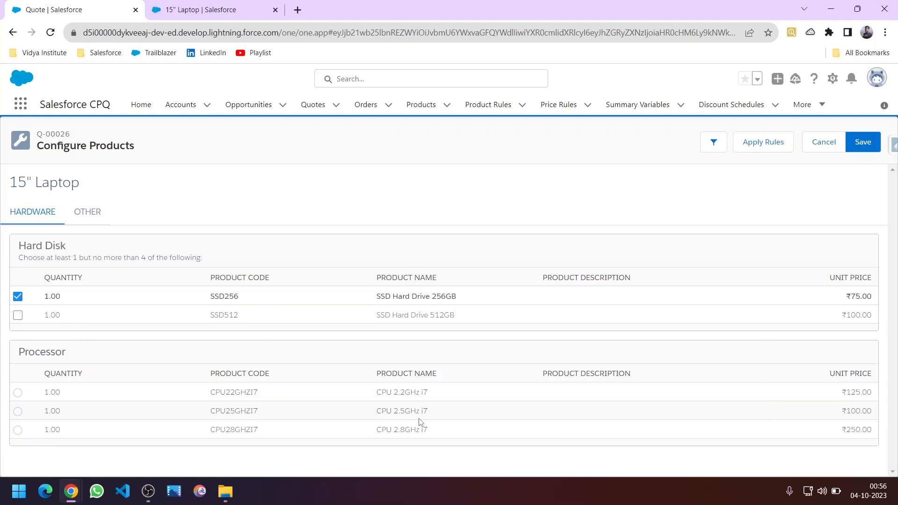
mouse_move(20, 418)
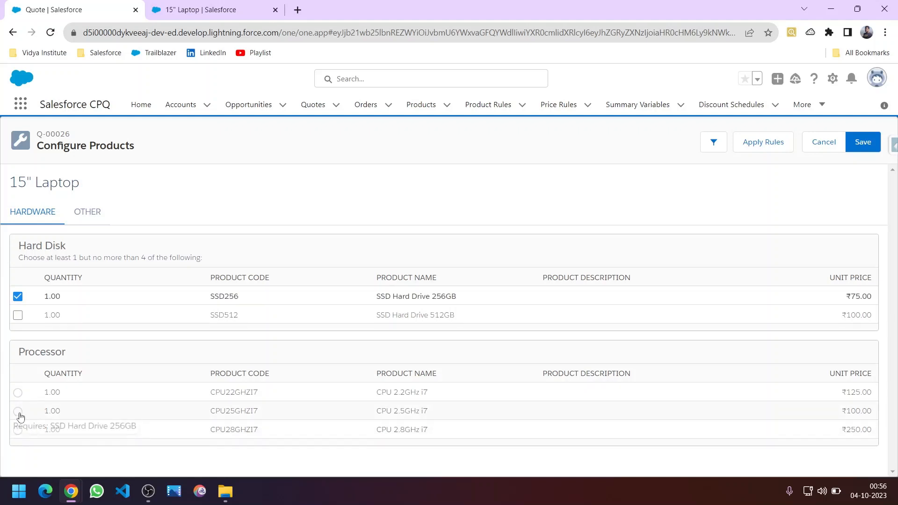
click(17, 297)
mouse_move(20, 414)
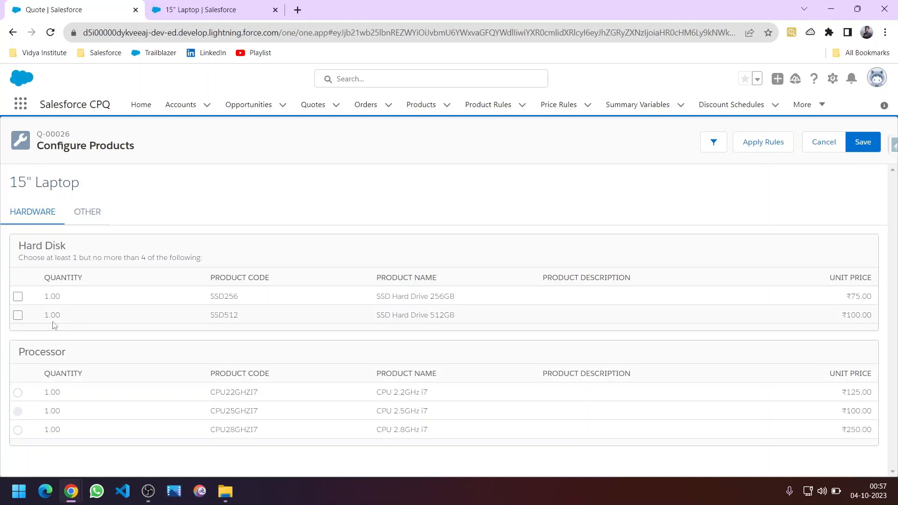
click(19, 315)
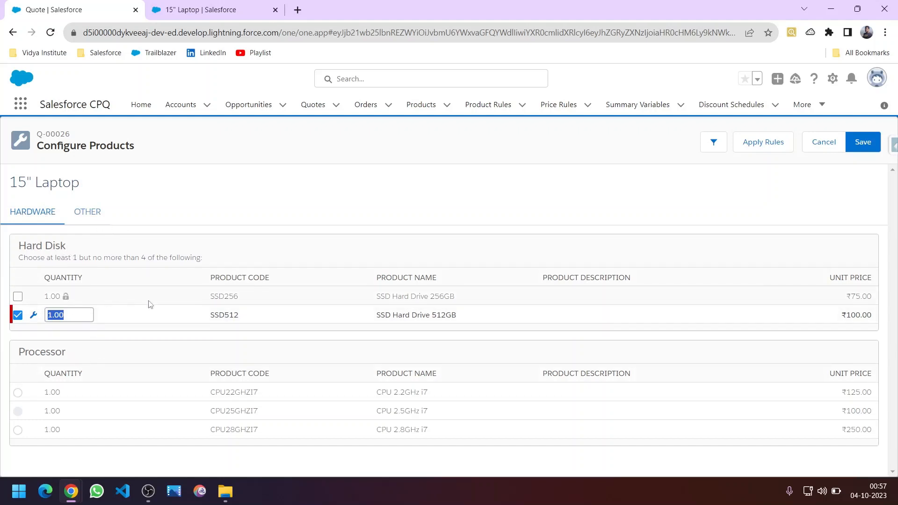
click(129, 301)
Switch to the 15" Laptop product record and show its related Option Constraints list
click(215, 13)
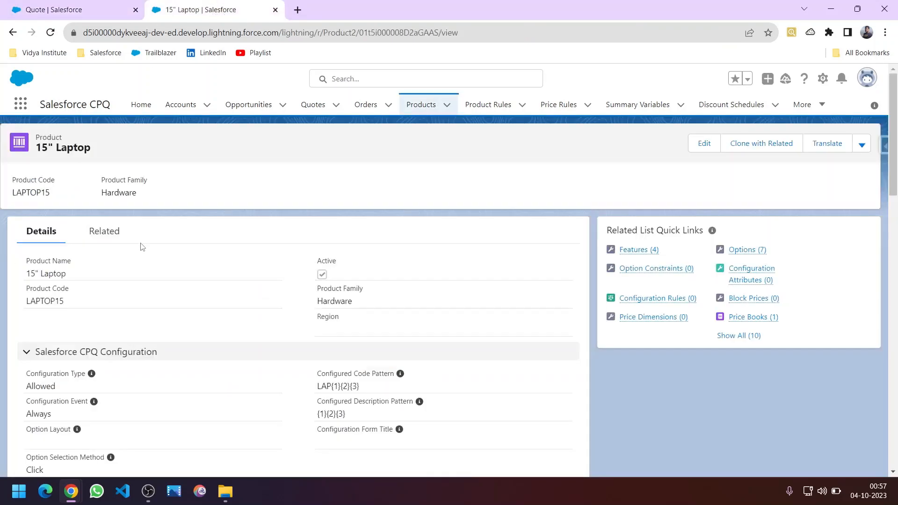
click(104, 232)
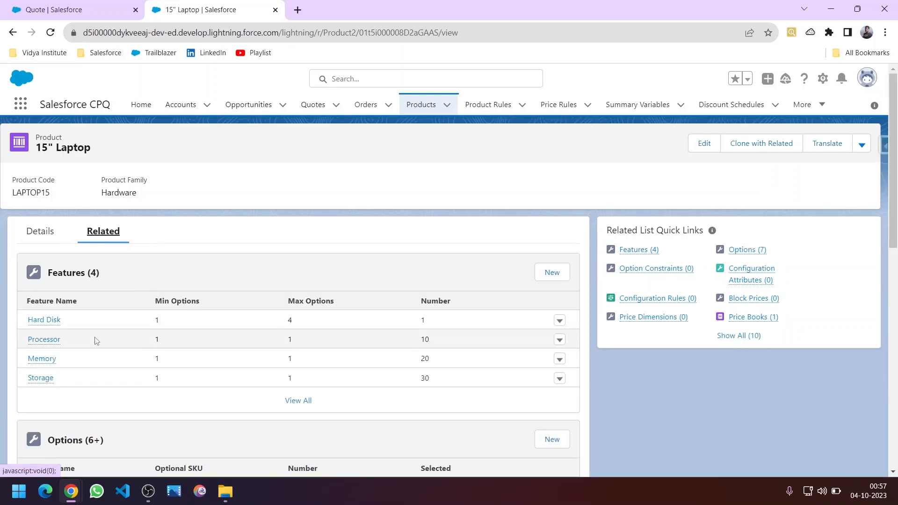
scroll(96, 341, down, 8)
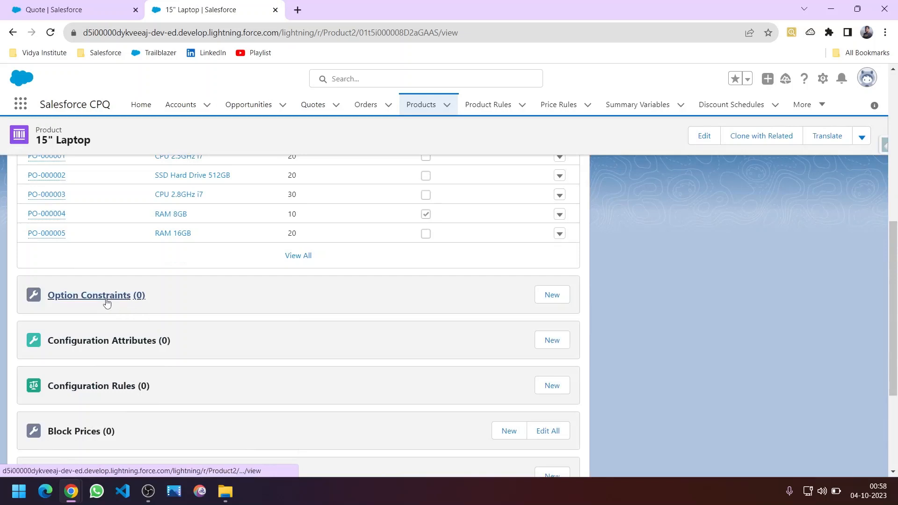
click(560, 299)
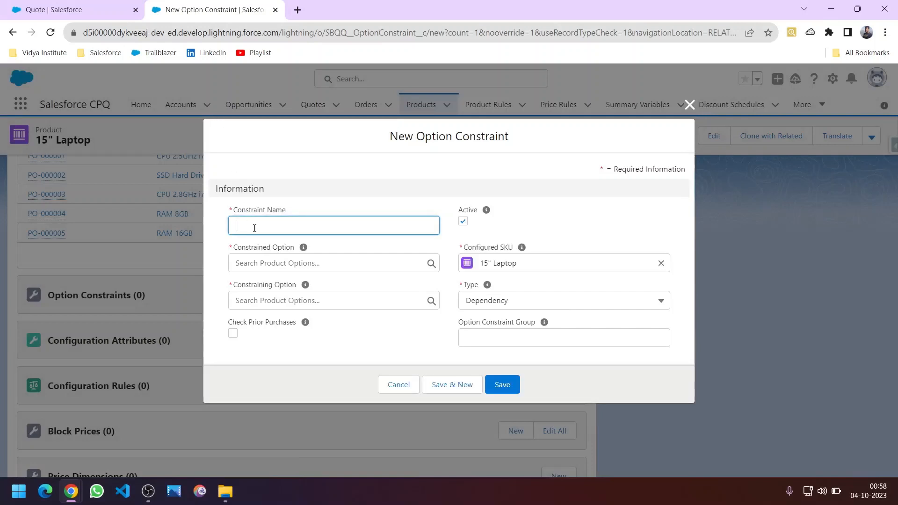
click(75, 9)
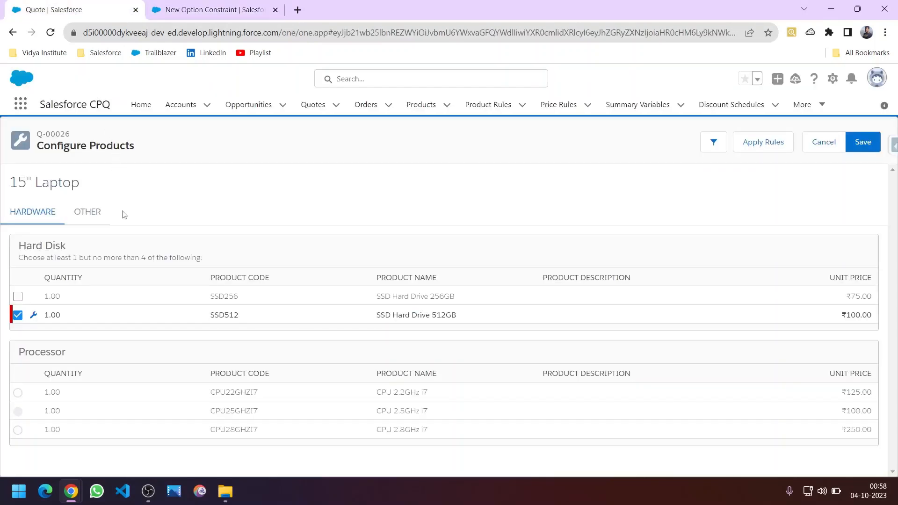
click(199, 10)
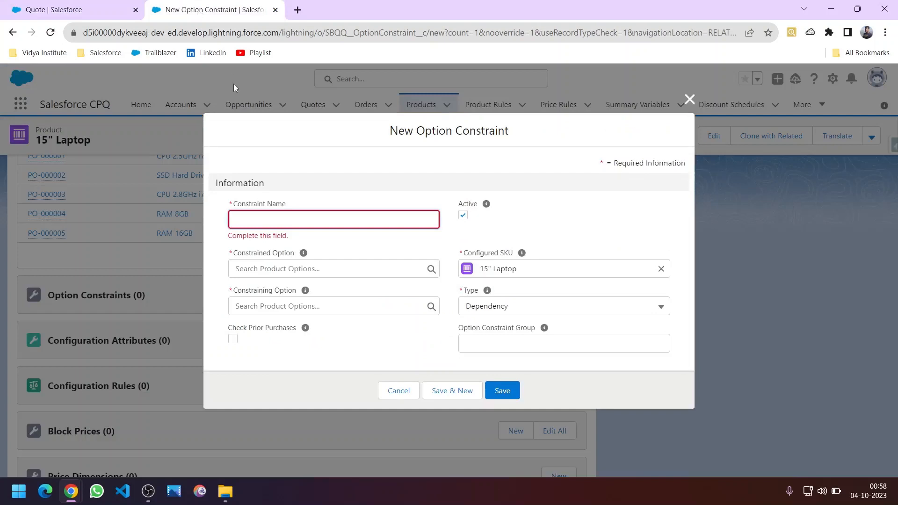
text(Selec)
key(BackSpace)
key(BackSpace)
key(BackSpace)
key(BackSpace)
key(BackSpace)
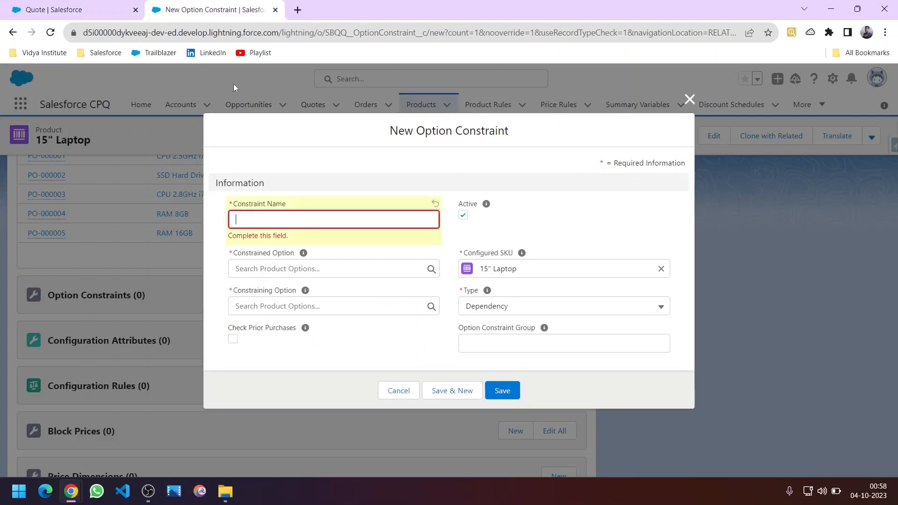
text(Including Processor Option V)
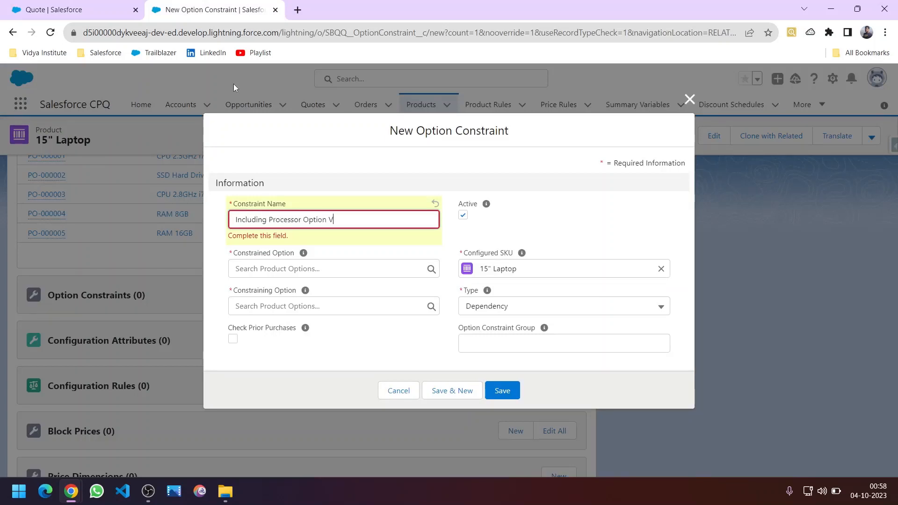
text(Based on H)
text(r)
text(ardware )
text(Selection)
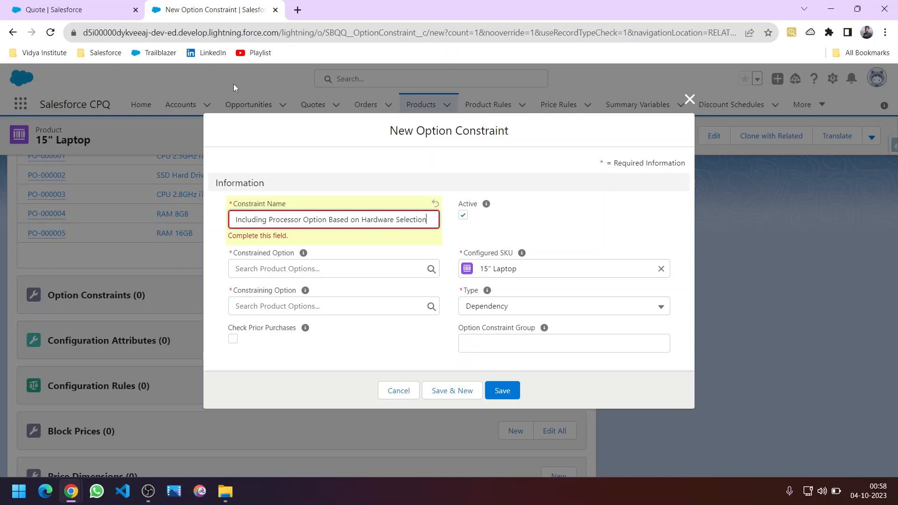
click(82, 5)
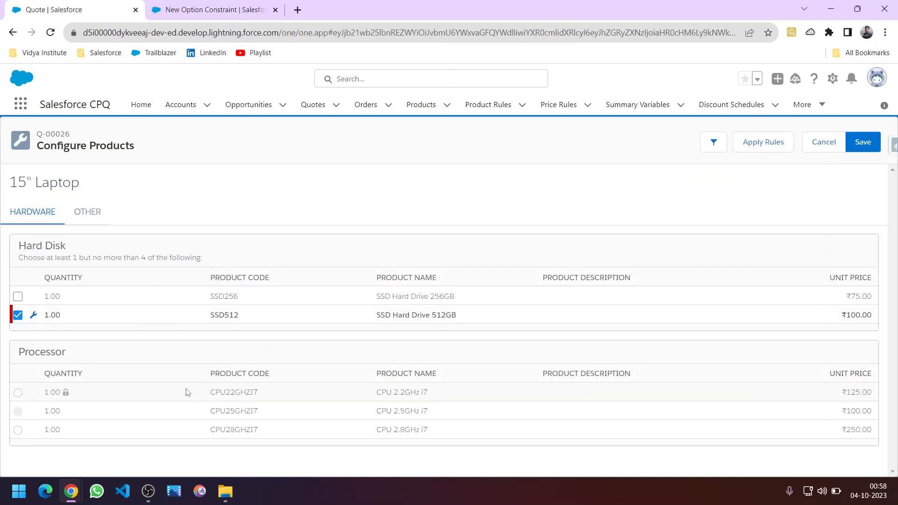
click(189, 7)
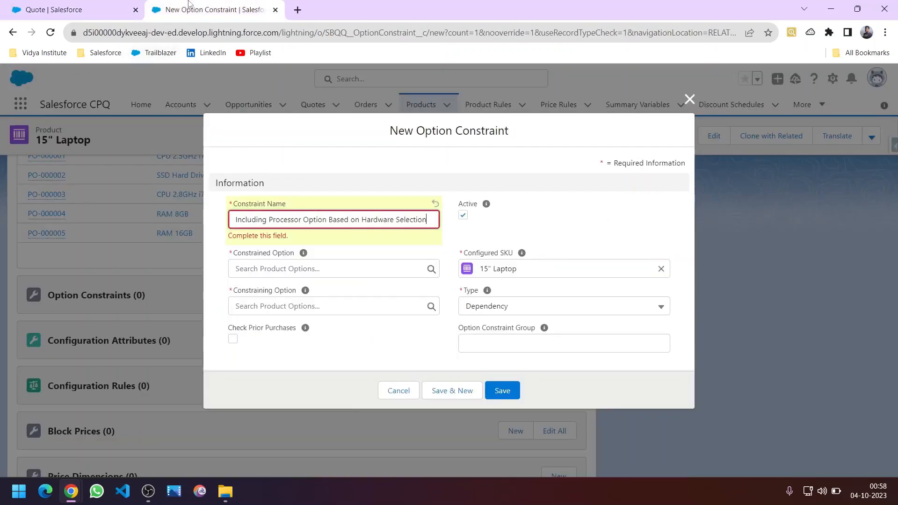
drag(394, 228, 381, 229)
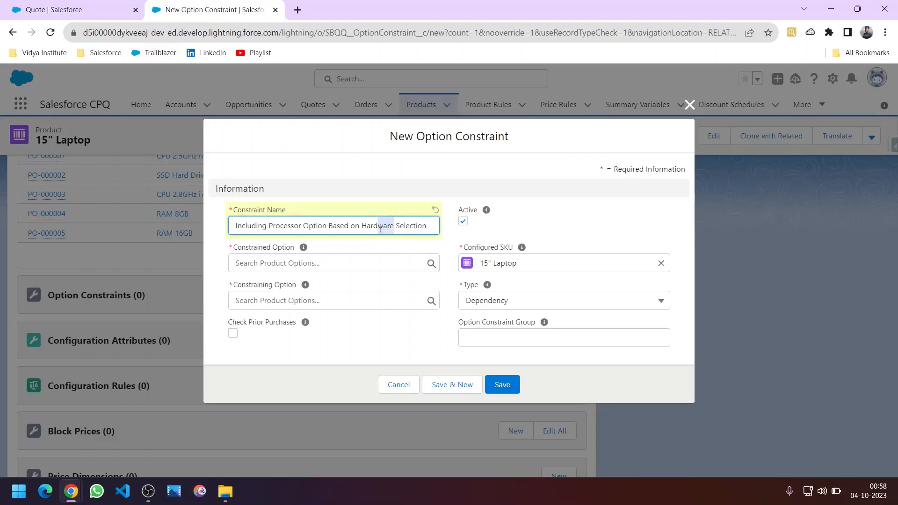
text(disk)
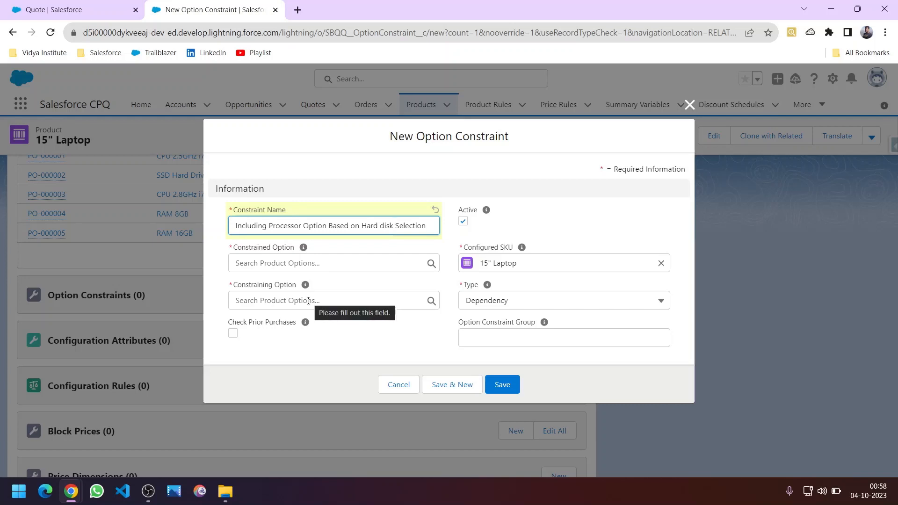
Select SSD Hard Drive 256GB in the quote's laptop configuration, check the CPU 2.5GHz i7 option, and return to the constraint form
click(60, 13)
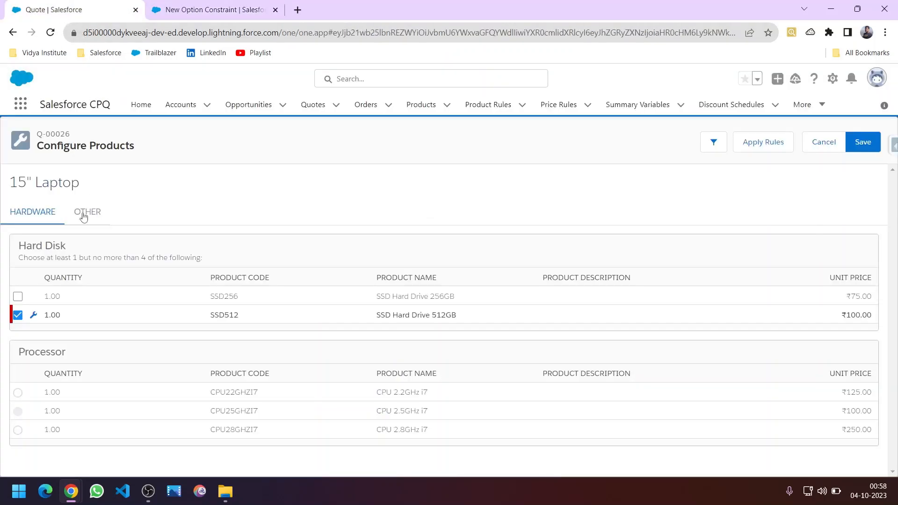
click(17, 296)
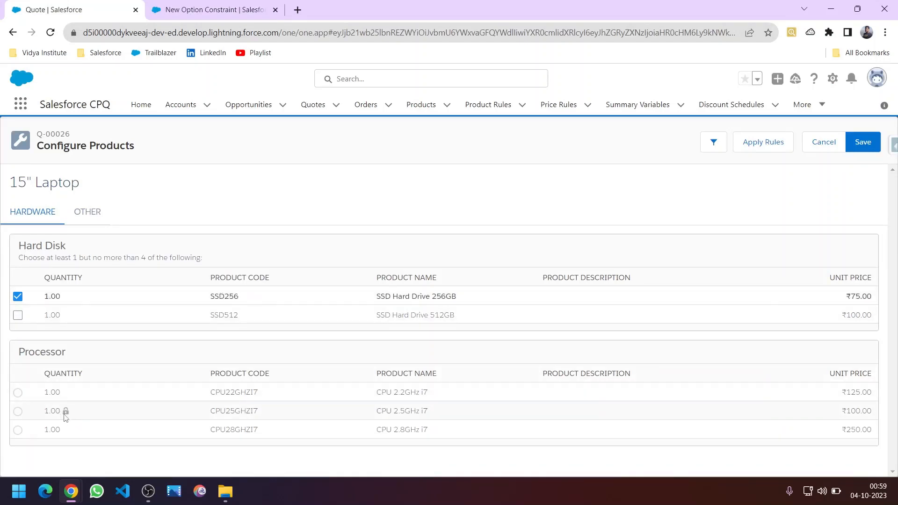
click(215, 10)
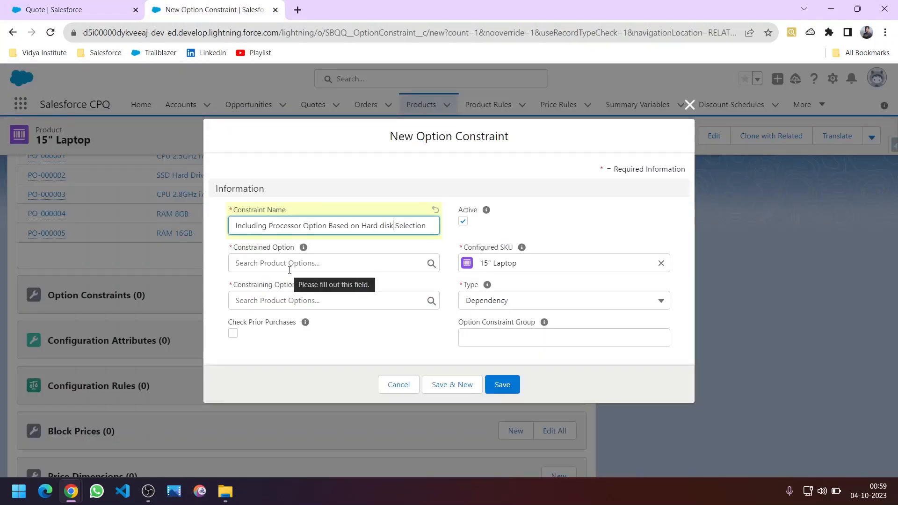
click(496, 299)
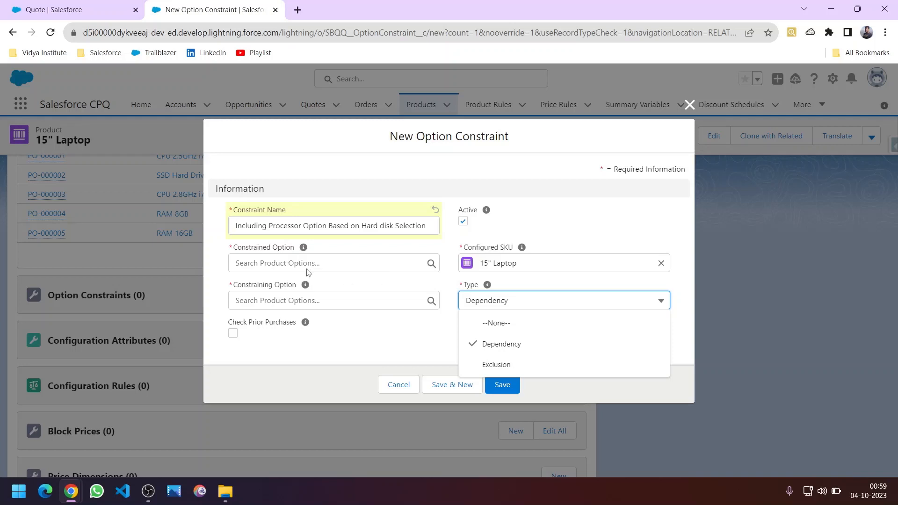
click(377, 333)
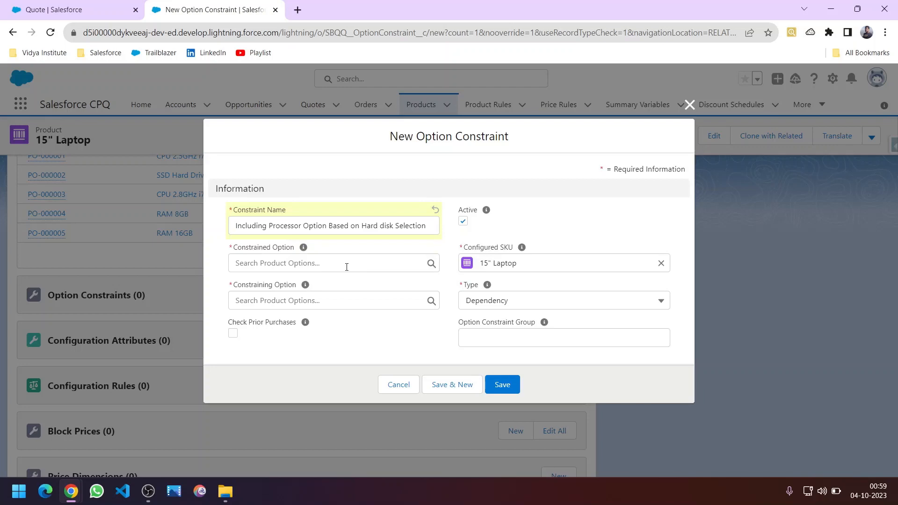
click(399, 385)
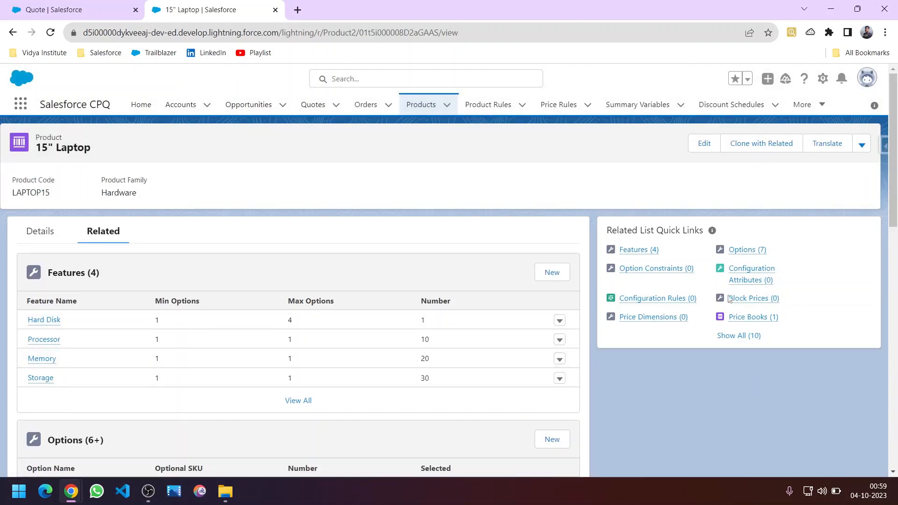
Open the 15" Laptop product's full Options list in a separate browser tab
scroll(89, 365, down, 4)
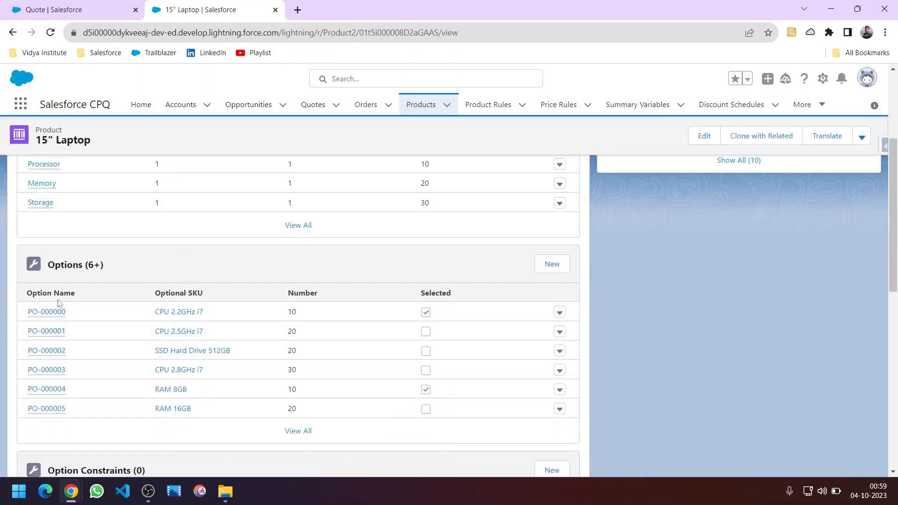
right_click(75, 266)
click(89, 276)
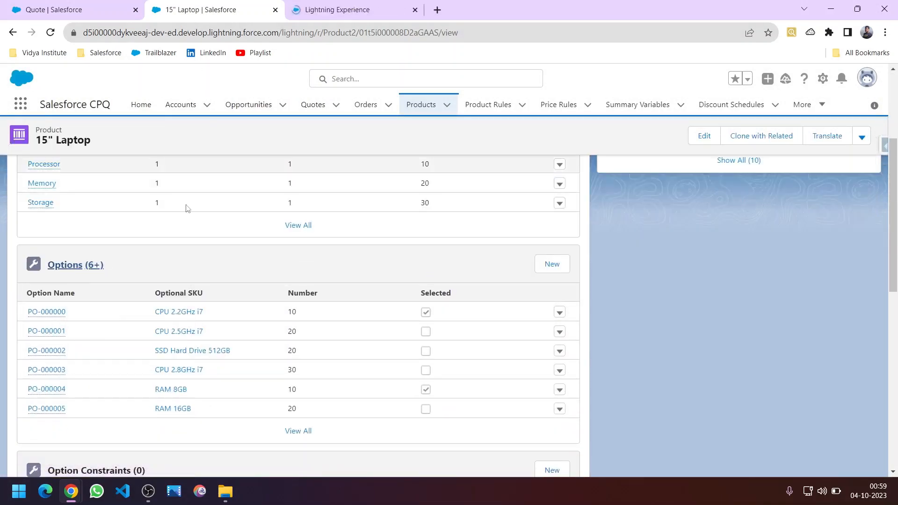
Start a new option constraint for the 15" Laptop and name it "Selecting 2 based 1"
scroll(311, 313, down, 10)
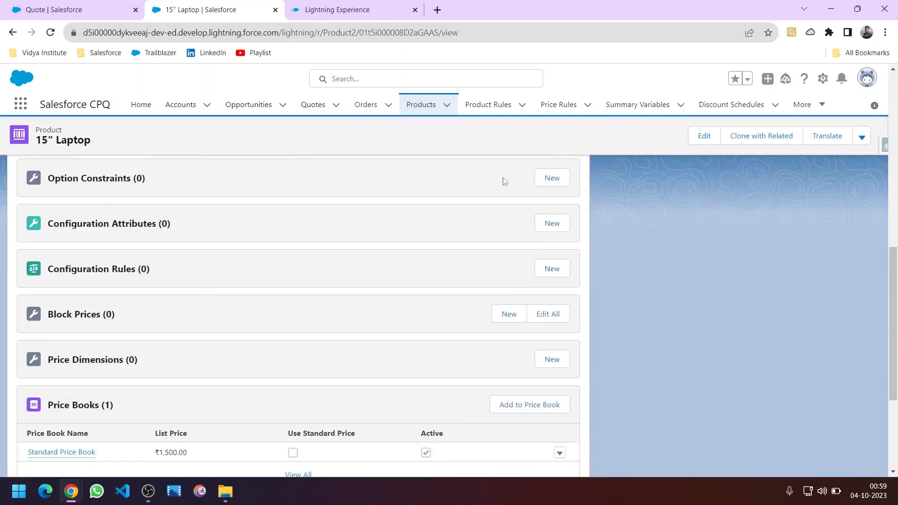
click(538, 179)
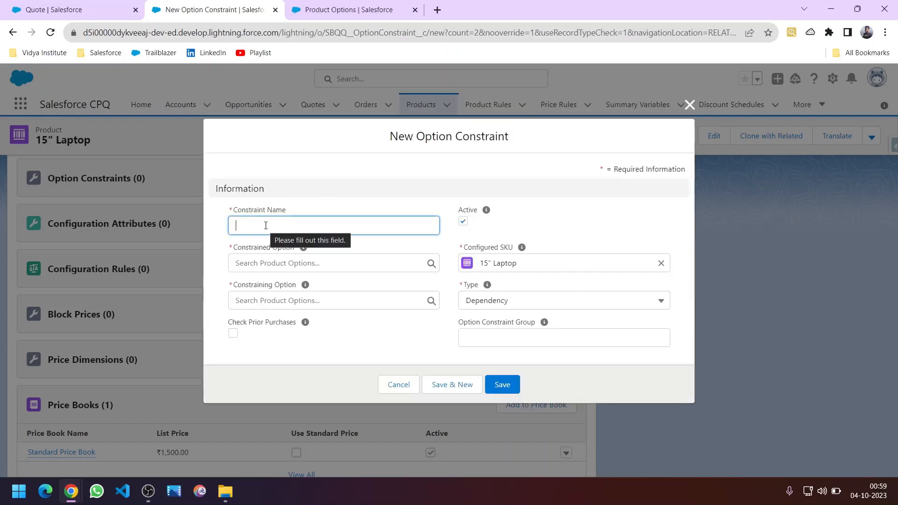
text(Selecting)
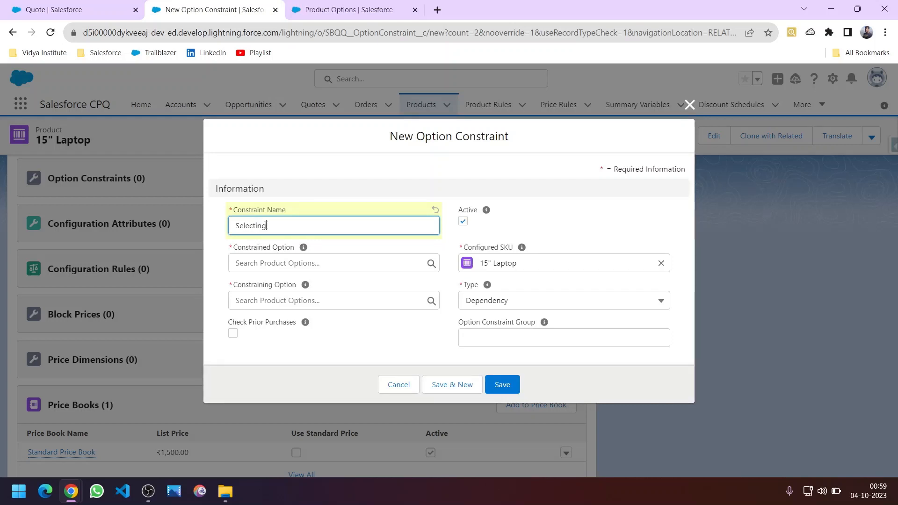
text( 2 based 1)
Review the product options, then select CPU 2.2GHz i7 in the quote configuration and clear and reselect SSD Hard Drive 256GB
click(347, 10)
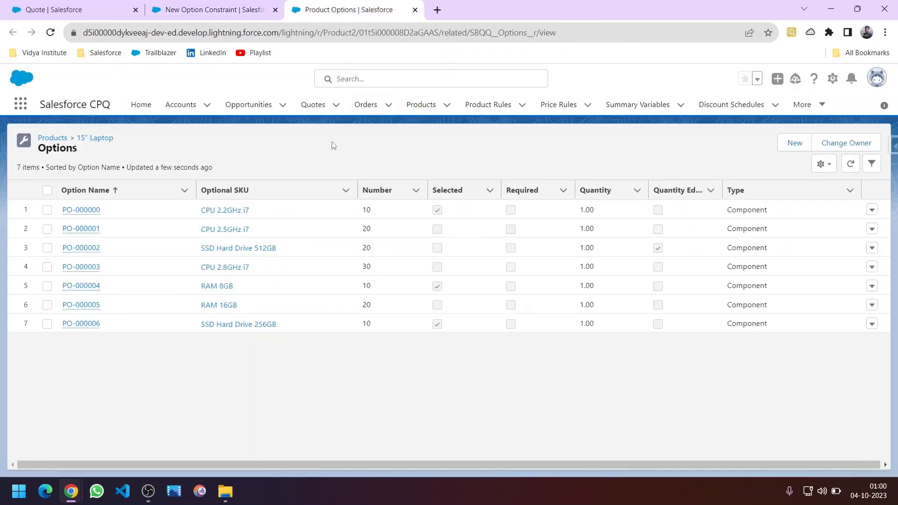
click(42, 9)
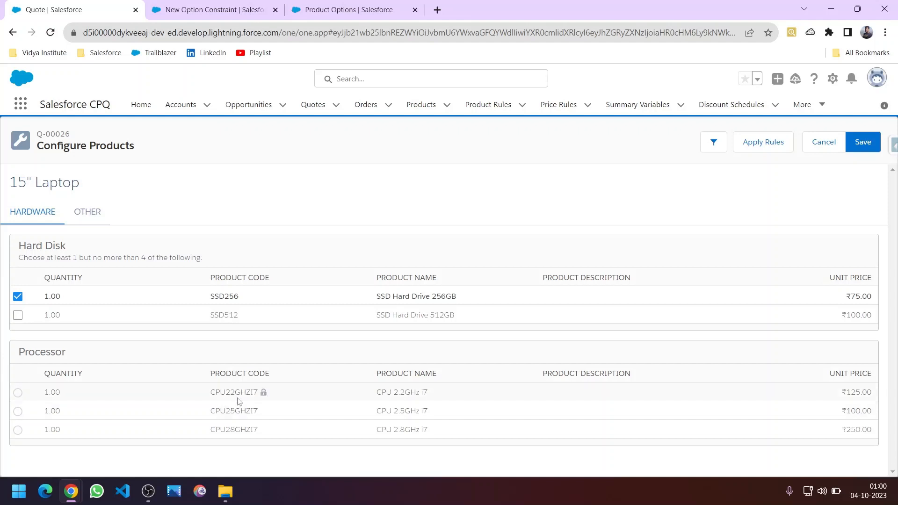
click(18, 392)
click(17, 297)
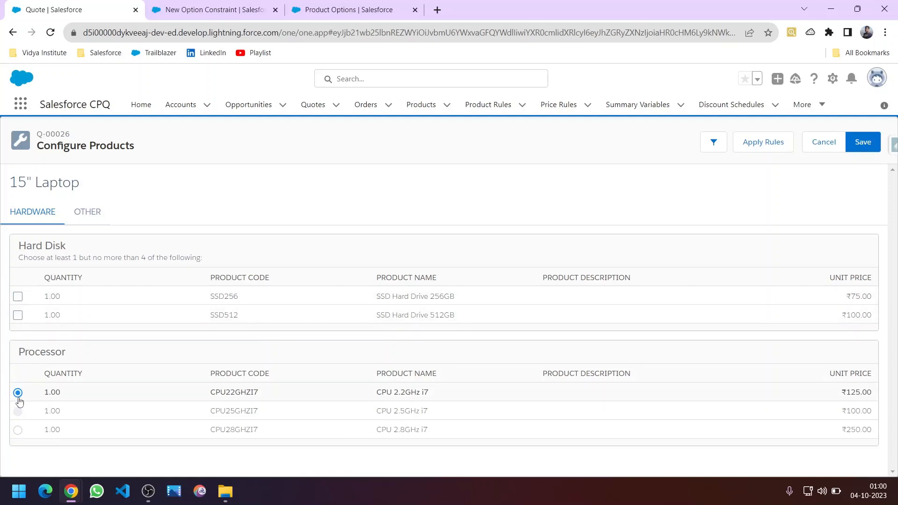
click(16, 299)
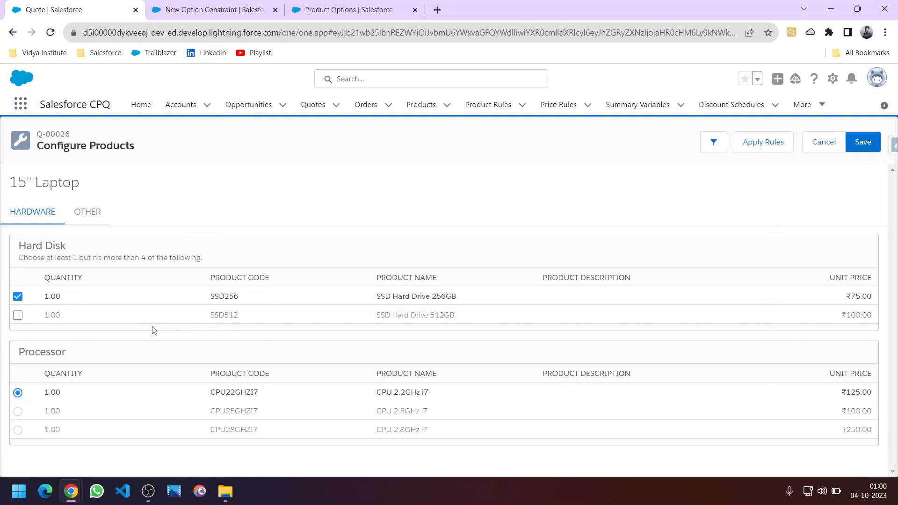
Copy the option number PO-000006 of SSD Hard Drive 256GB from the Options list and set it as the constraint's Constraining Option
click(350, 11)
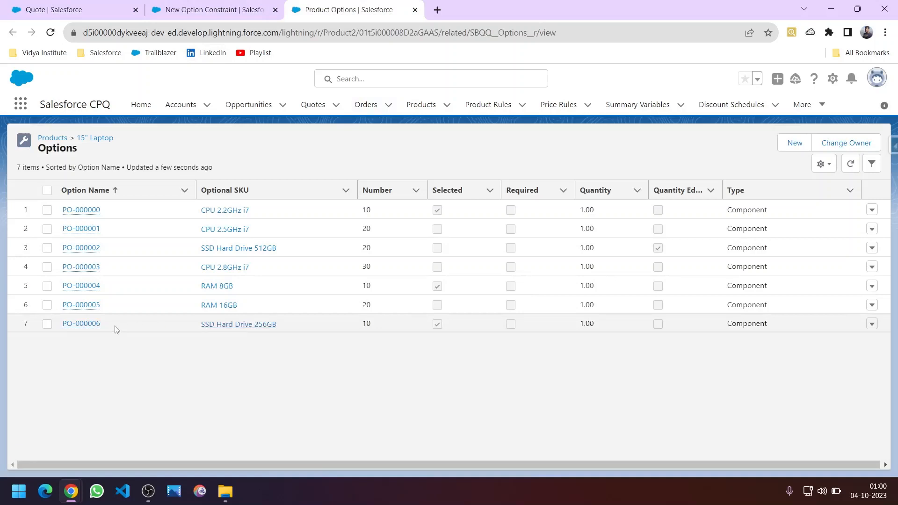
drag(108, 328, 64, 335)
key(ctrl+c)
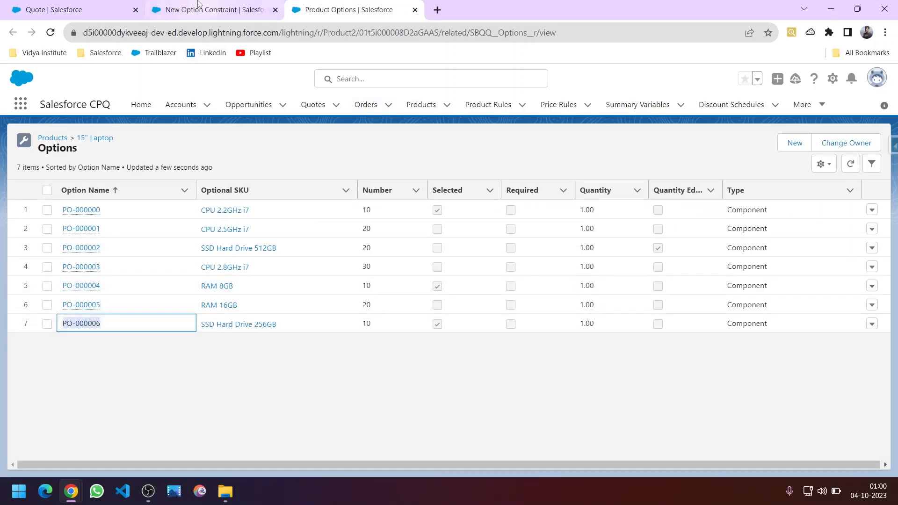
click(215, 9)
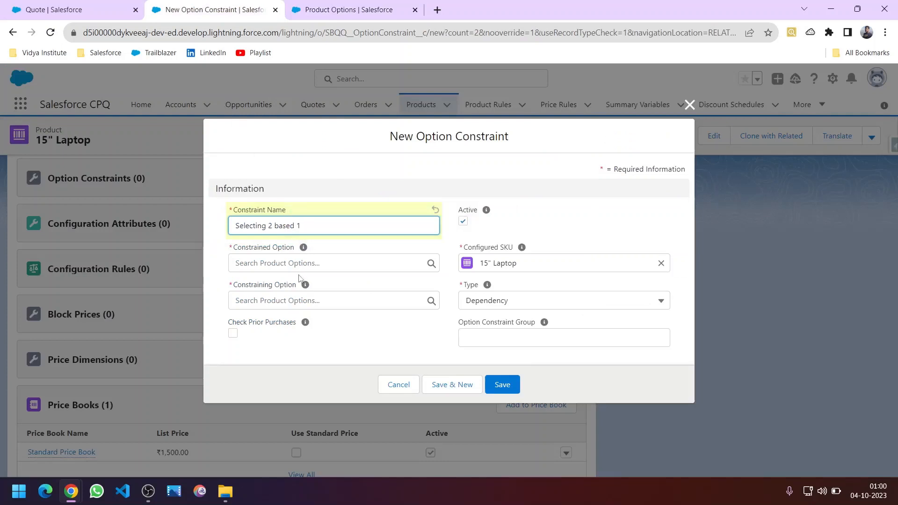
click(342, 10)
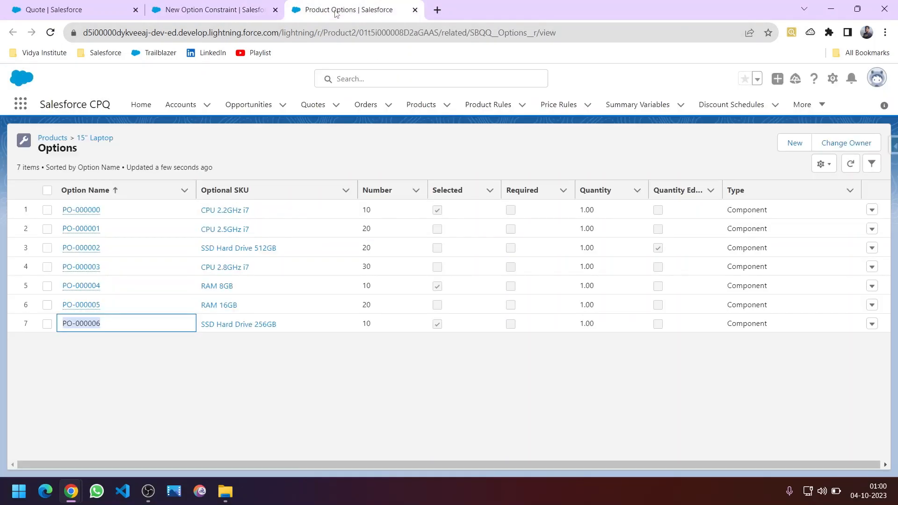
click(54, 9)
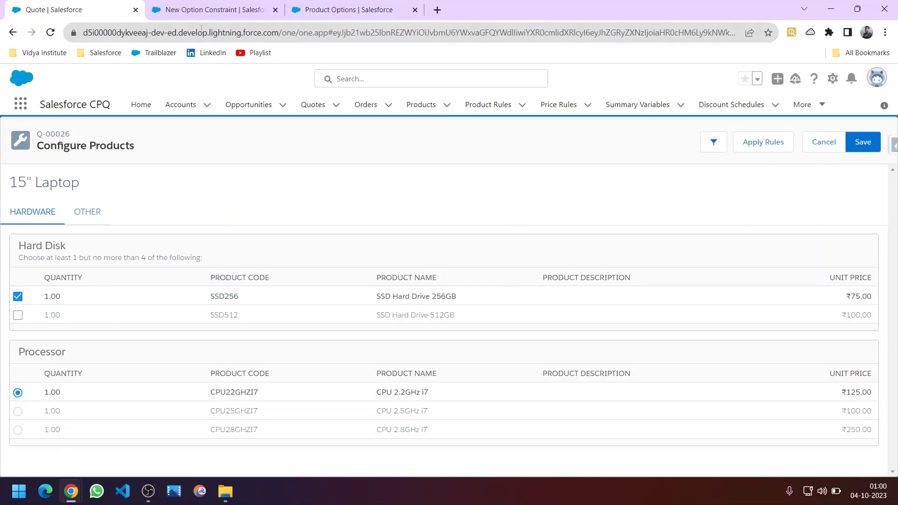
click(204, 13)
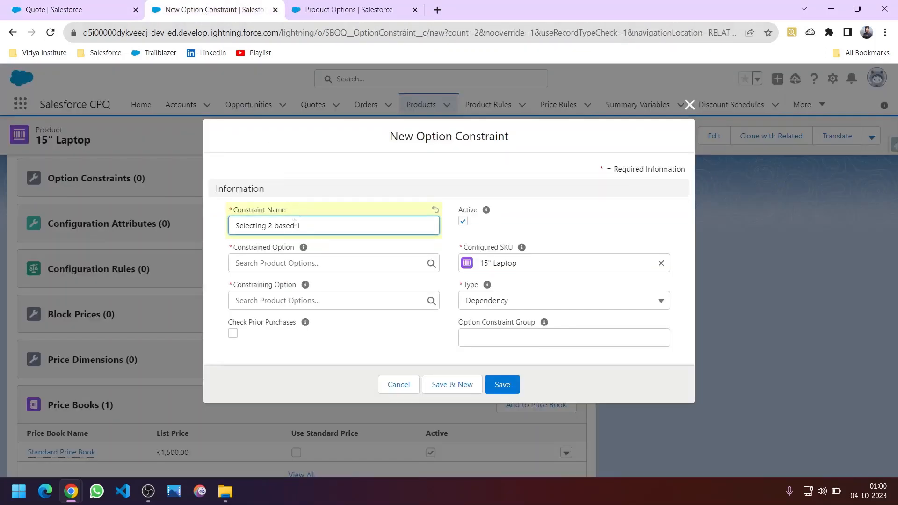
click(407, 301)
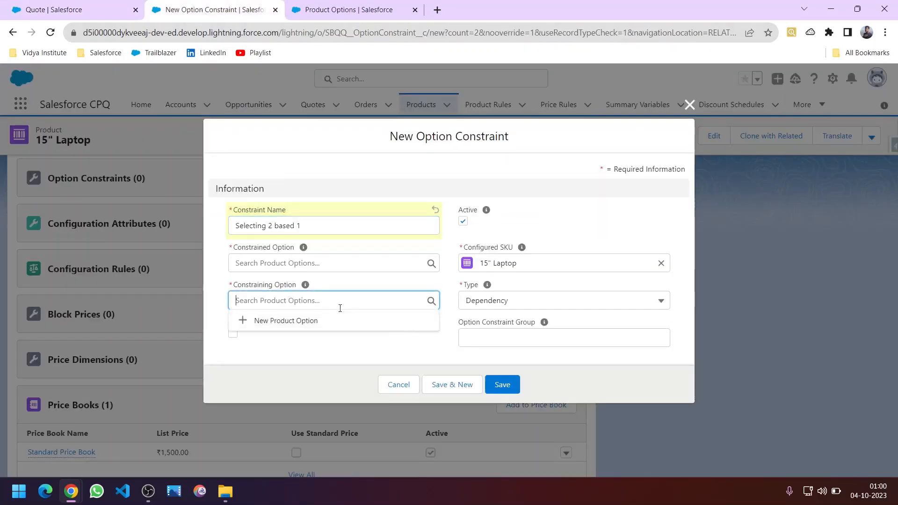
key(ctrl+v)
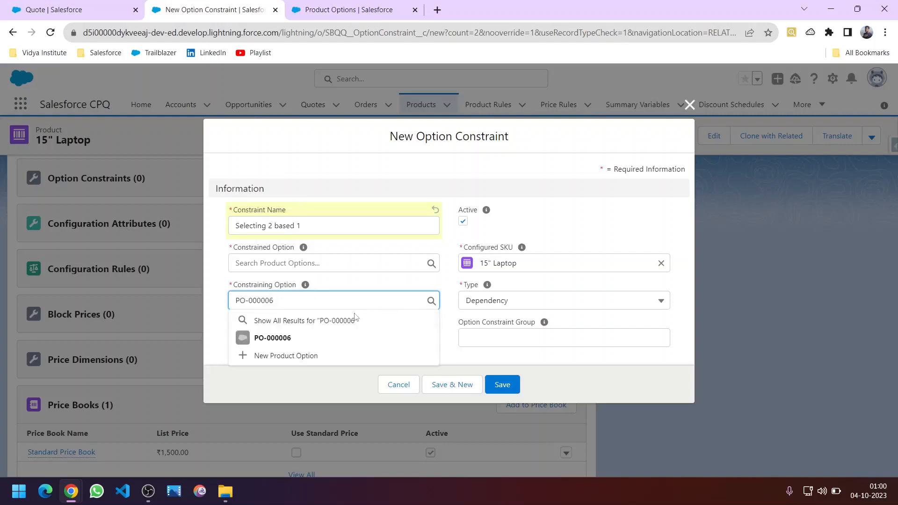
click(280, 338)
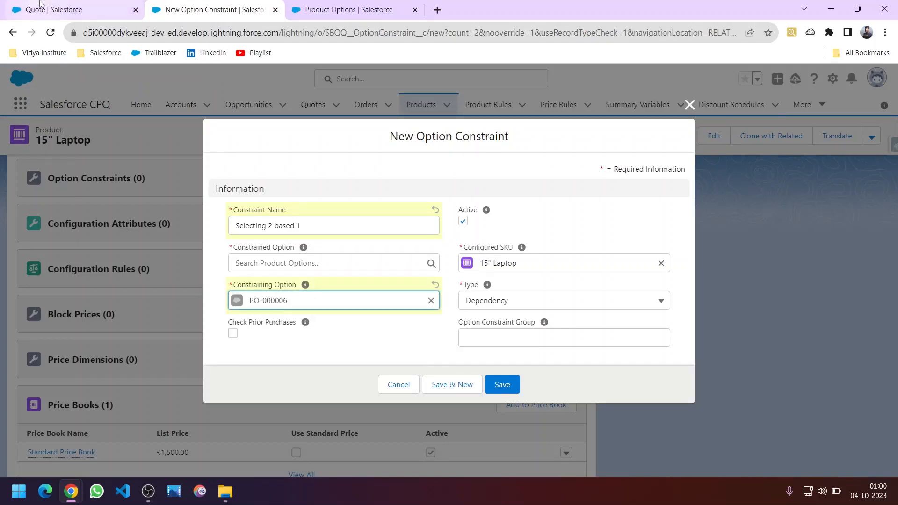
Copy the option number PO-000000 of CPU 2.2GHz i7 from the Options list and set it as the constraint's Constrained Option
click(70, 10)
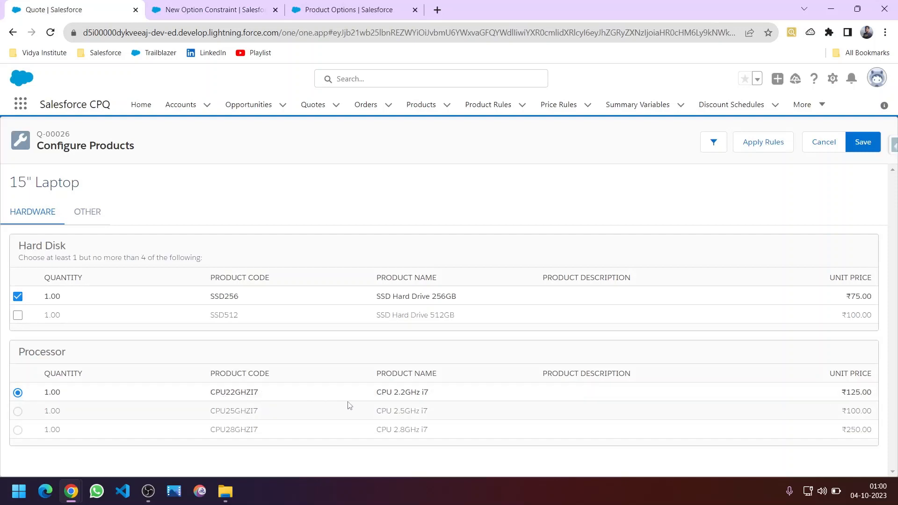
click(225, 10)
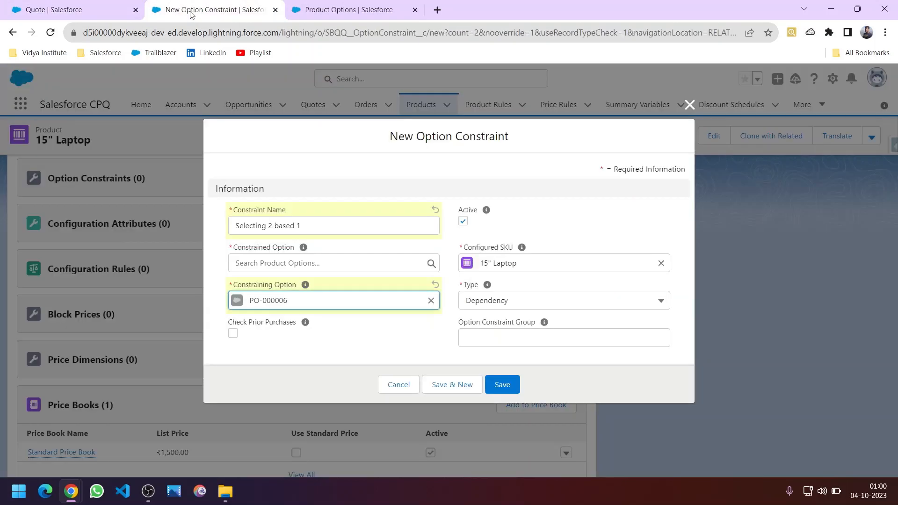
click(350, 15)
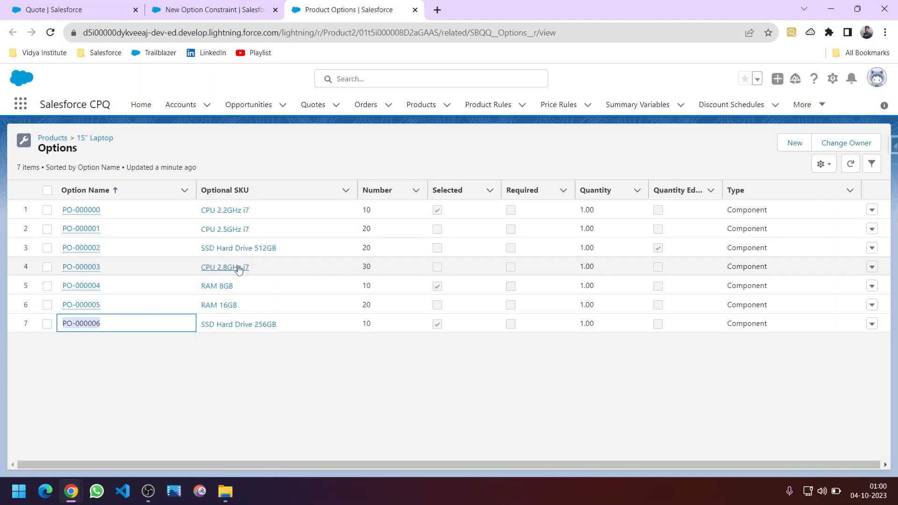
drag(122, 210, 60, 211)
key(ctrl+c)
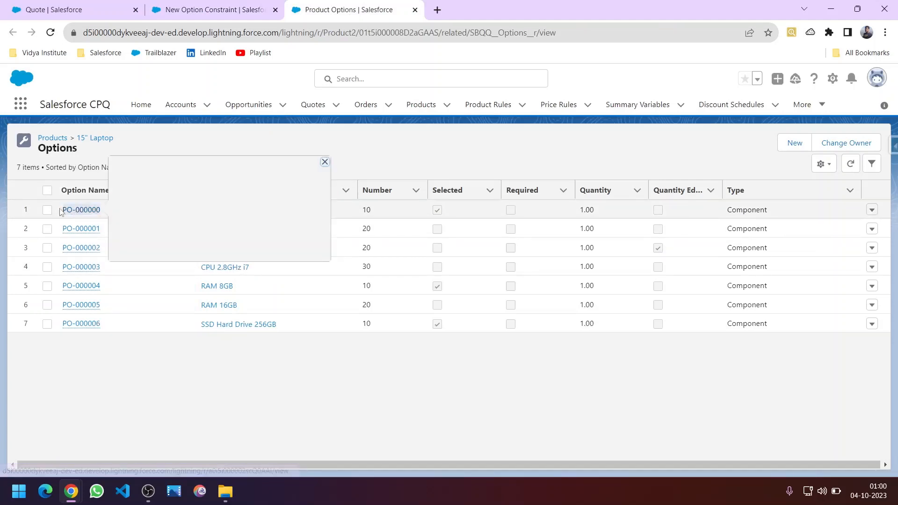
click(206, 10)
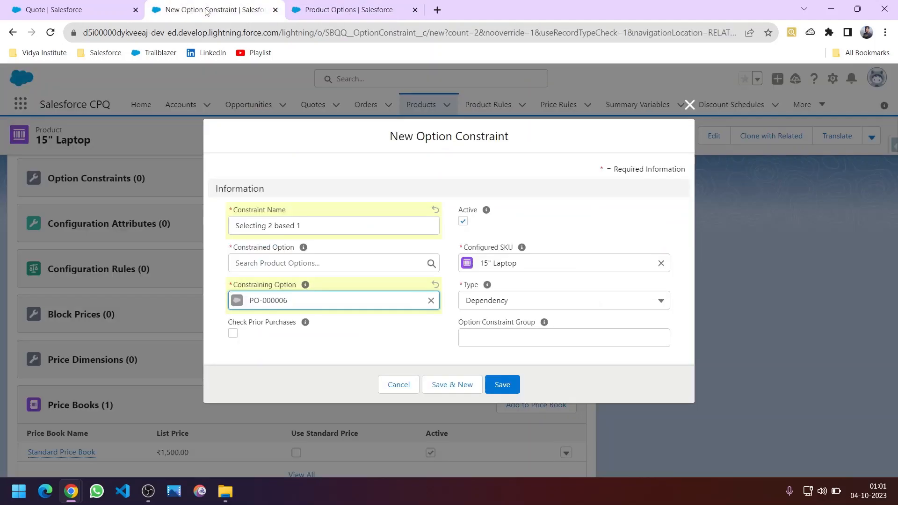
click(274, 266)
key(ctrl+v)
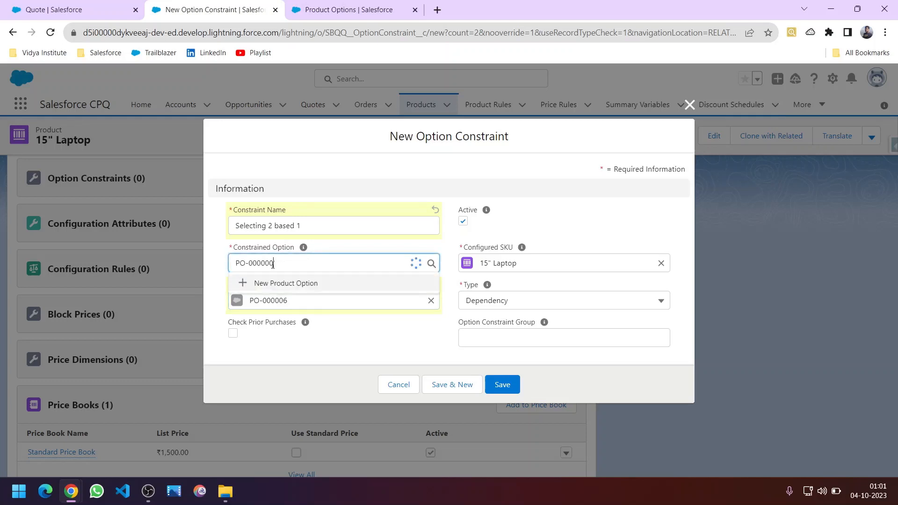
click(284, 299)
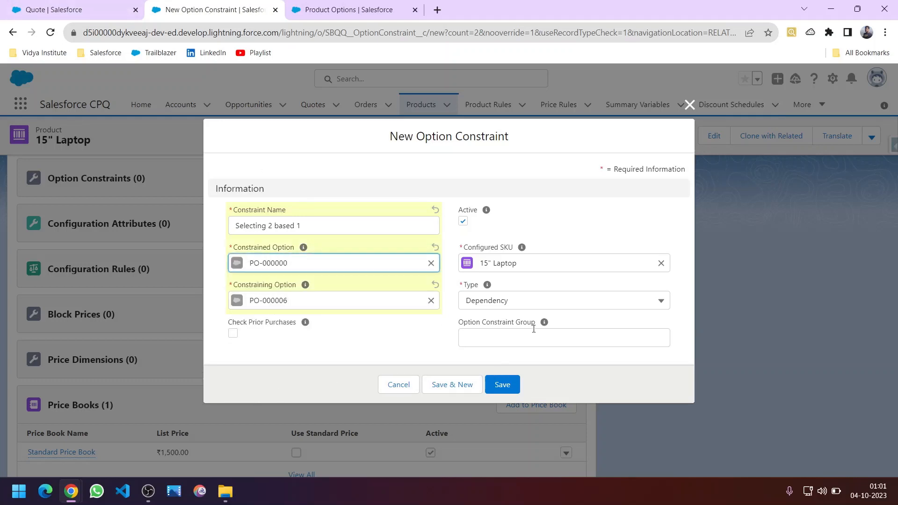
Clear SSD Hard Drive 256GB in the quote's laptop configuration and switch the processor to CPU 2.8GHz i7 and back to CPU 2.2GHz i7
click(53, 9)
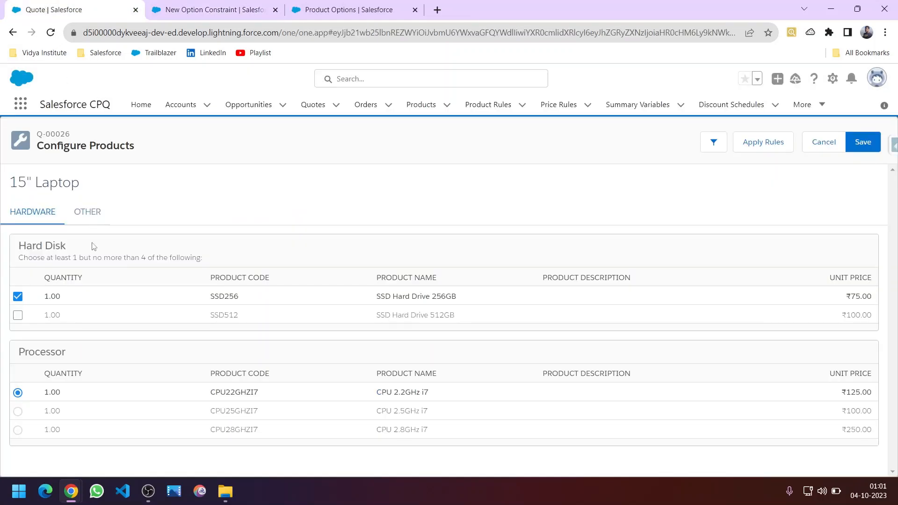
click(17, 297)
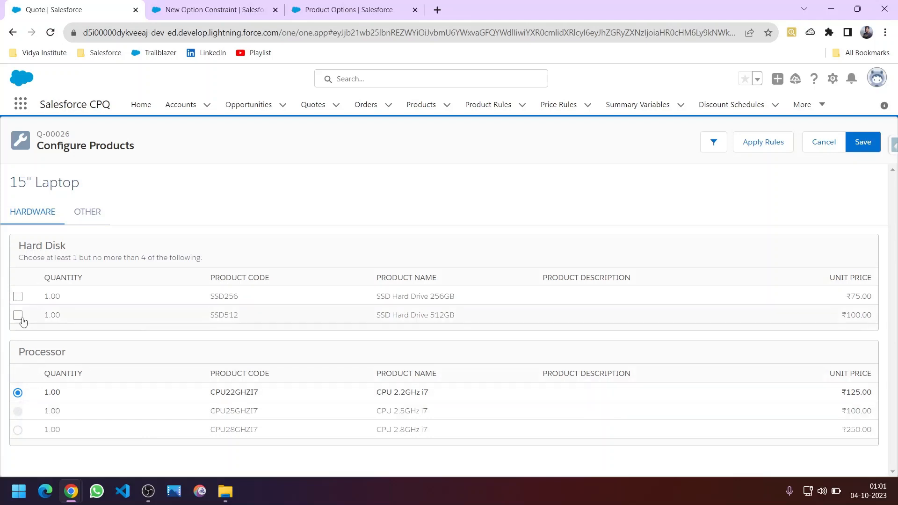
click(18, 430)
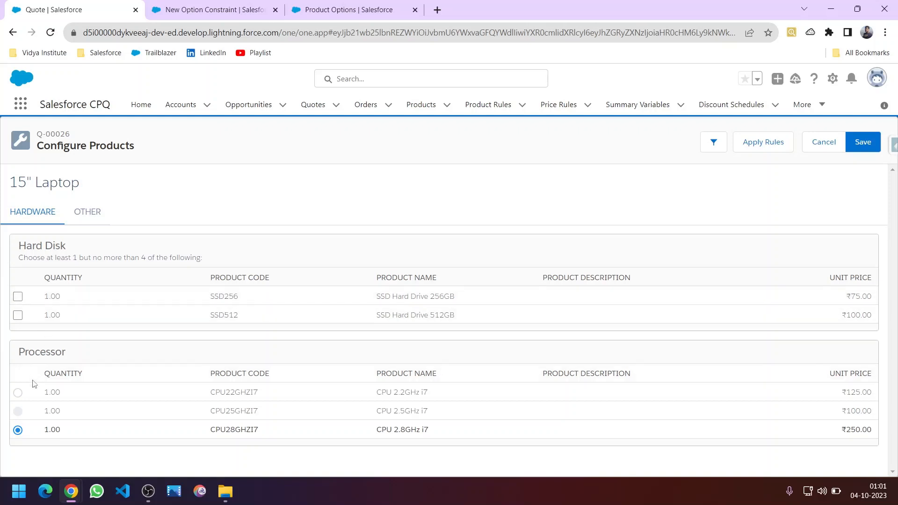
click(18, 393)
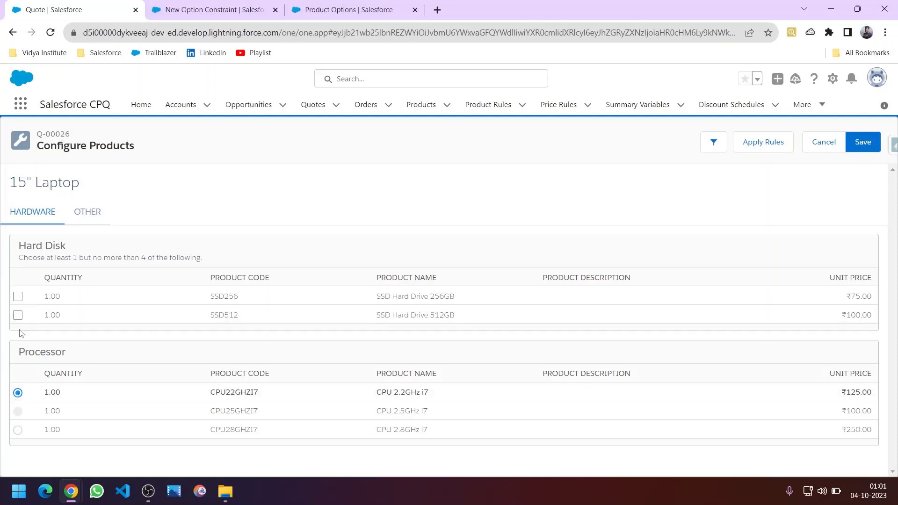
Check the chosen option numbers against the Options list and save the "Selecting 2 based 1" option constraint
click(196, 9)
click(323, 13)
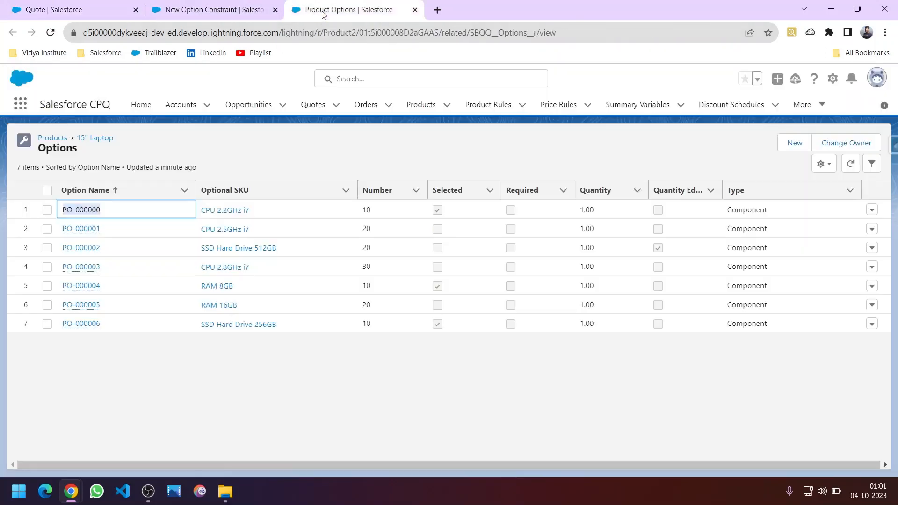
click(213, 9)
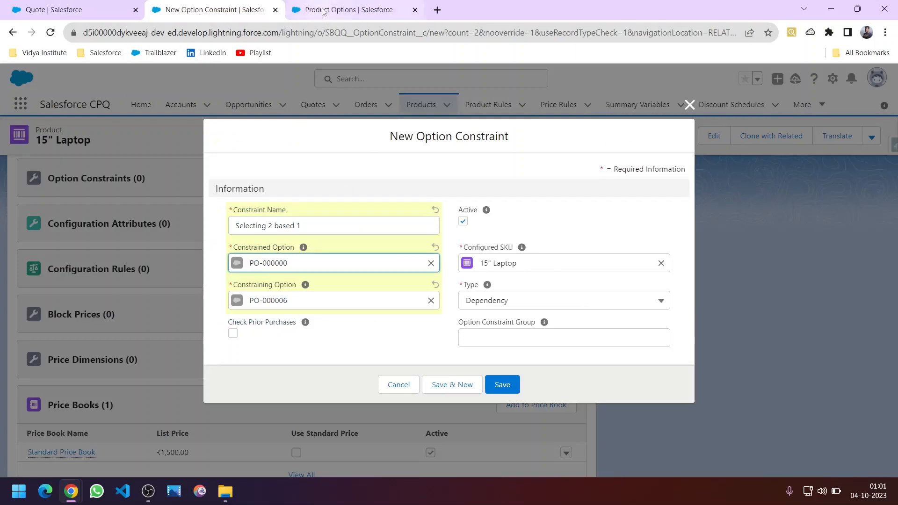
click(349, 9)
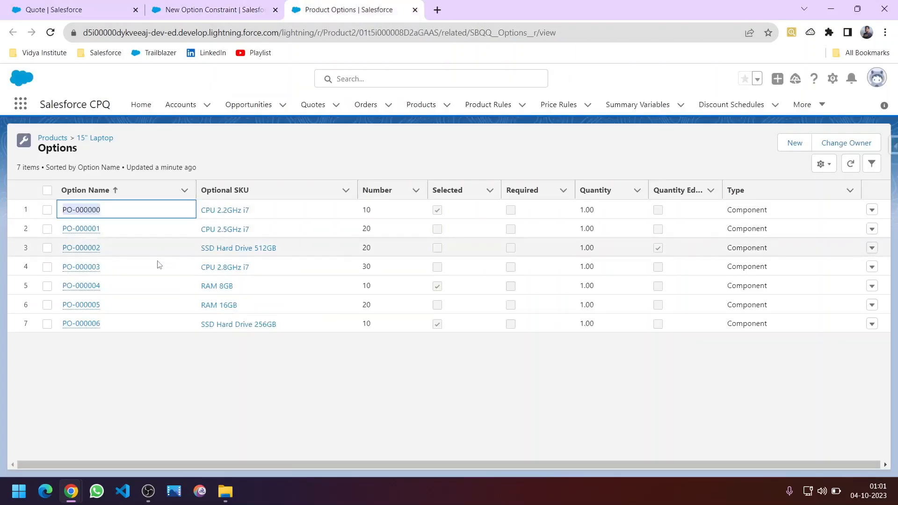
click(186, 11)
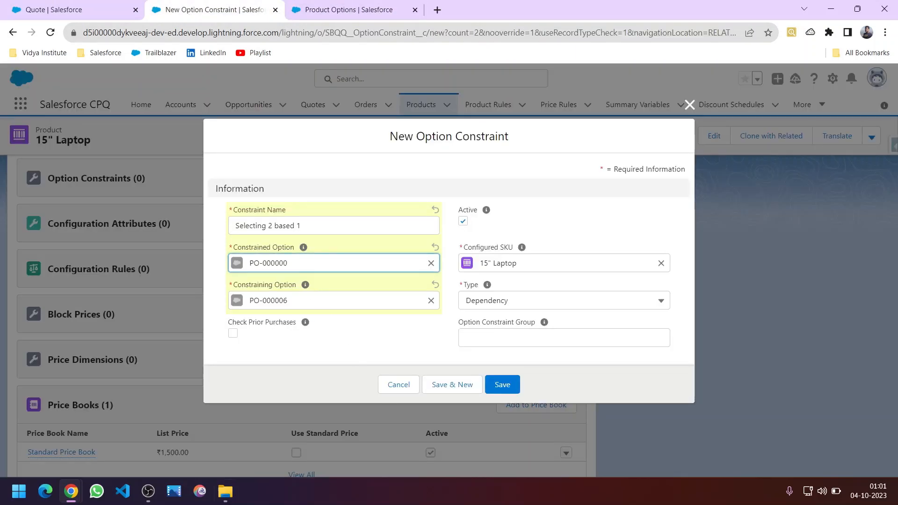
click(502, 391)
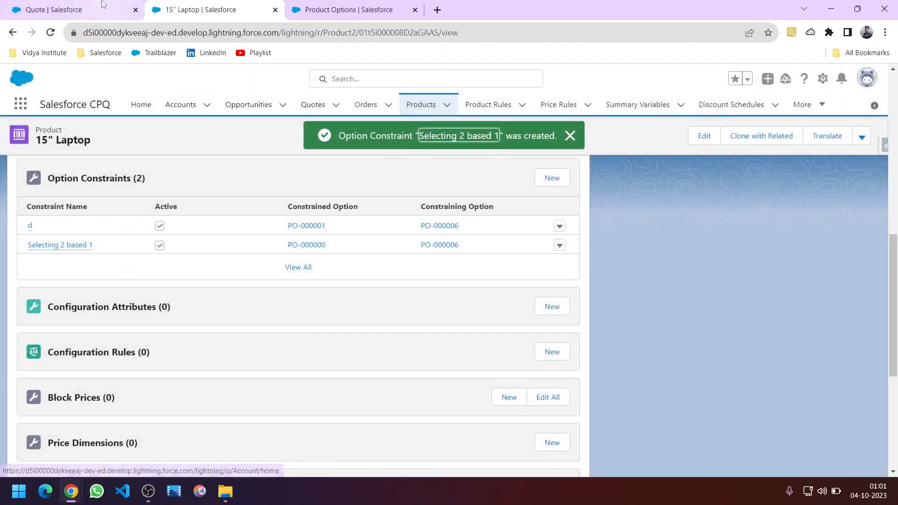
Reload the quote page, search the product selection for 15" Laptop, and select it to open its configuration
click(94, 9)
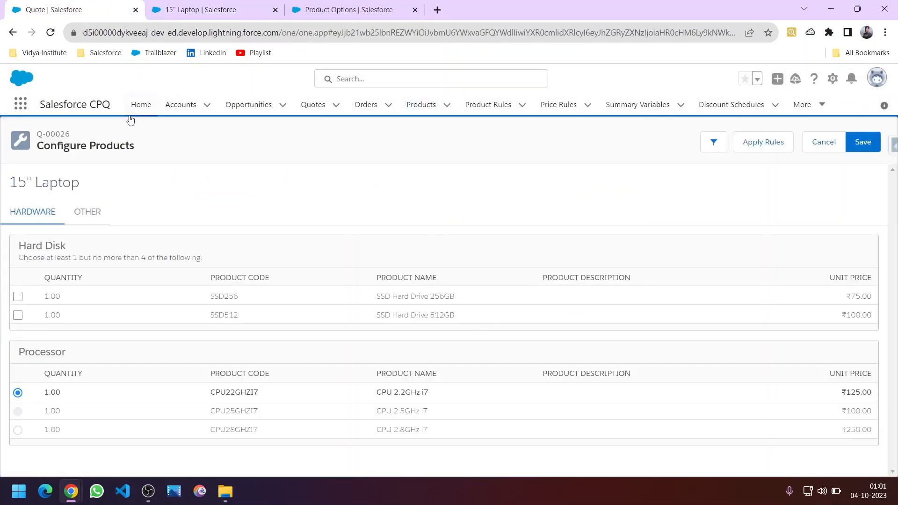
click(52, 32)
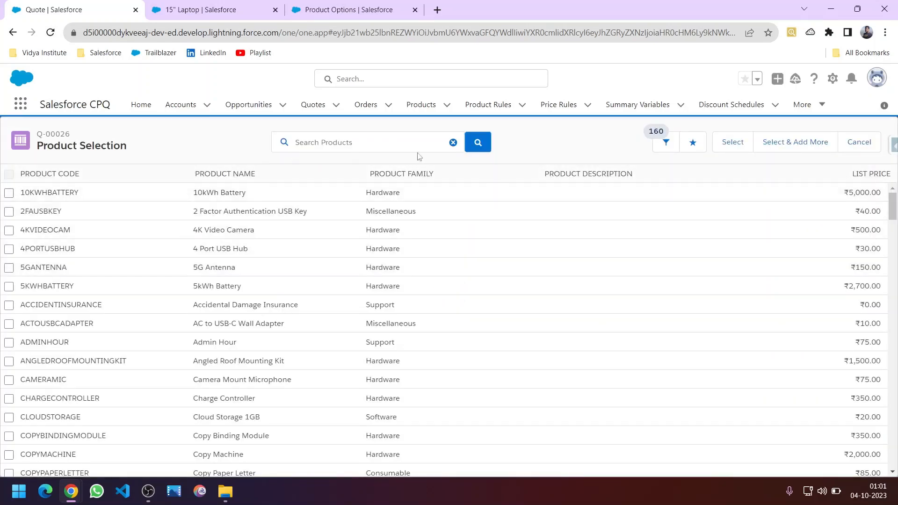
click(325, 143)
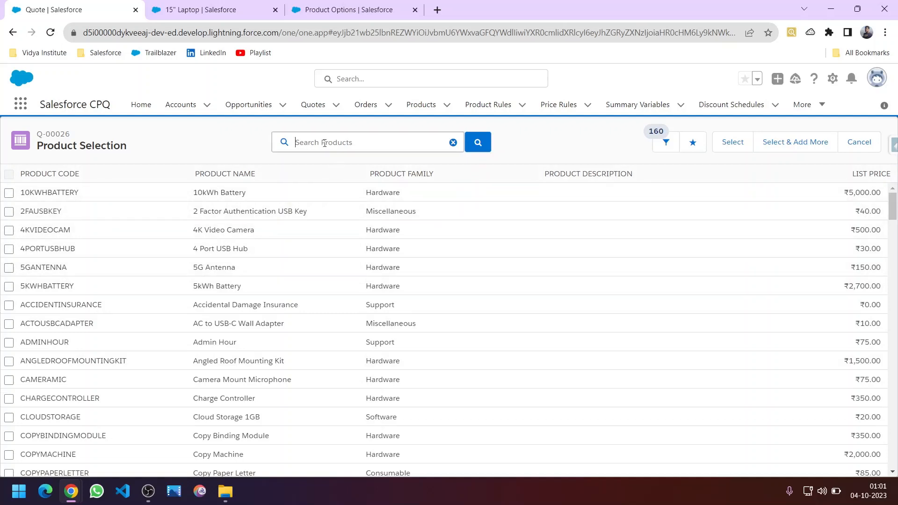
text(15)
click(320, 165)
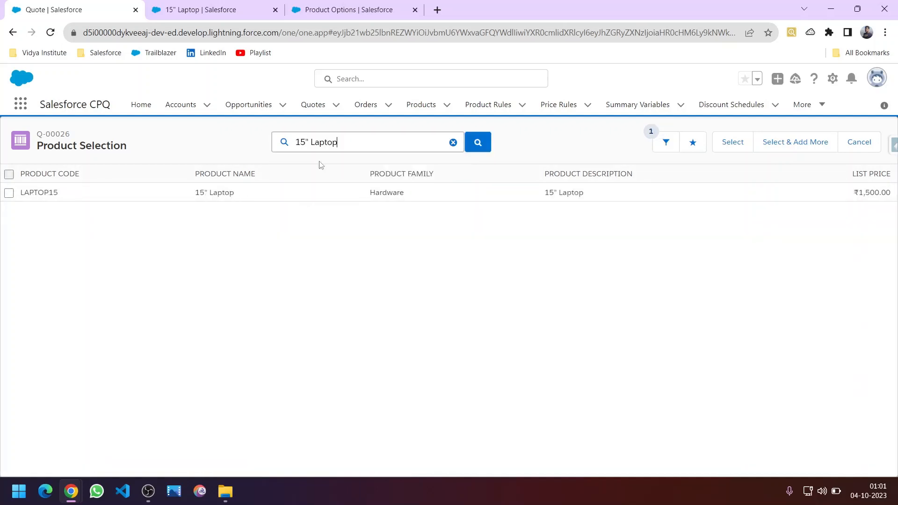
click(9, 193)
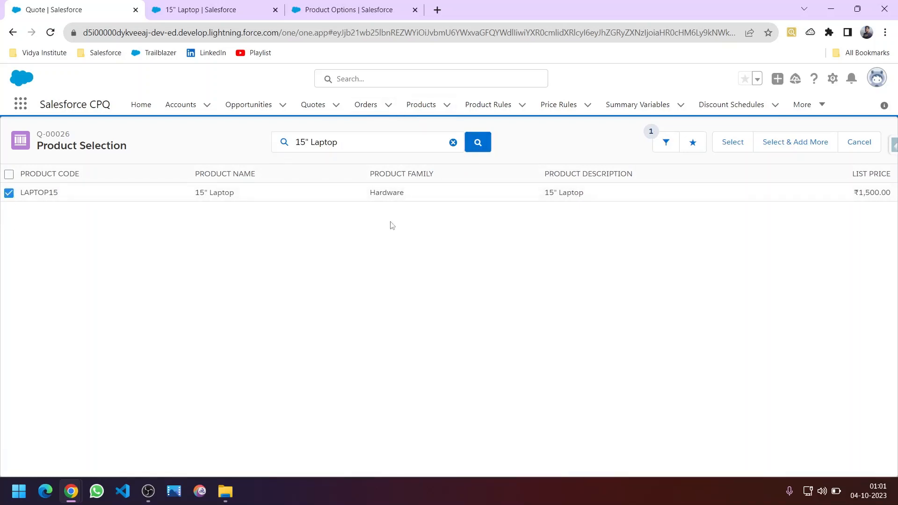
click(479, 145)
click(9, 193)
click(732, 149)
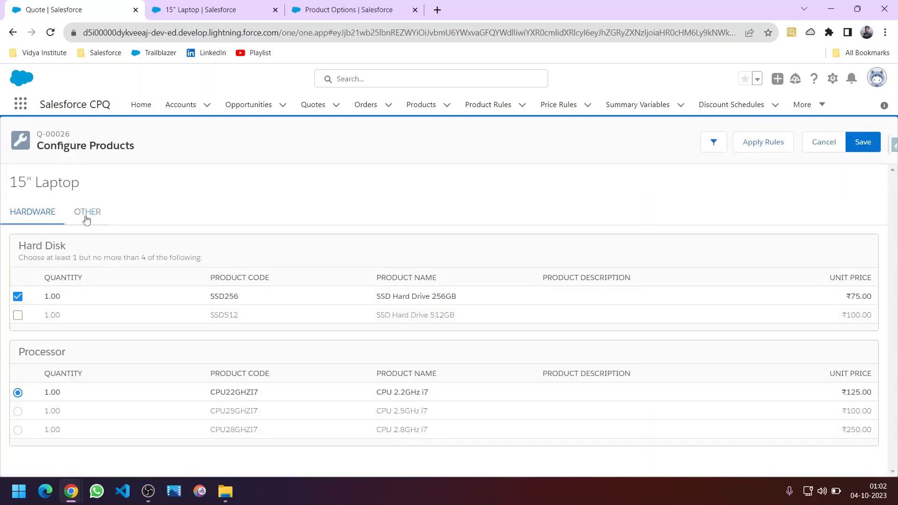
Test the dependency by clearing and reselecting SSD Hard Drive 256GB, choosing CPU 2.2GHz i7, and clearing and reselecting the drive again
click(18, 298)
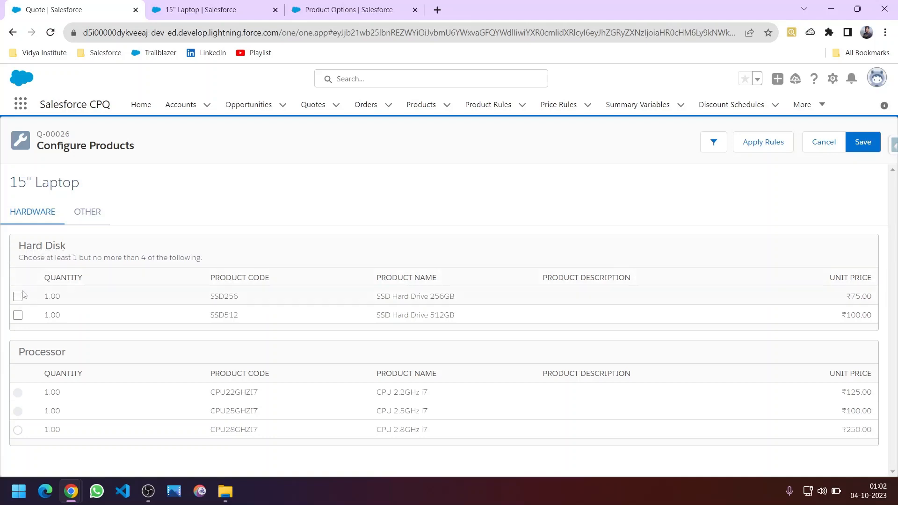
mouse_move(20, 399)
click(18, 297)
click(18, 394)
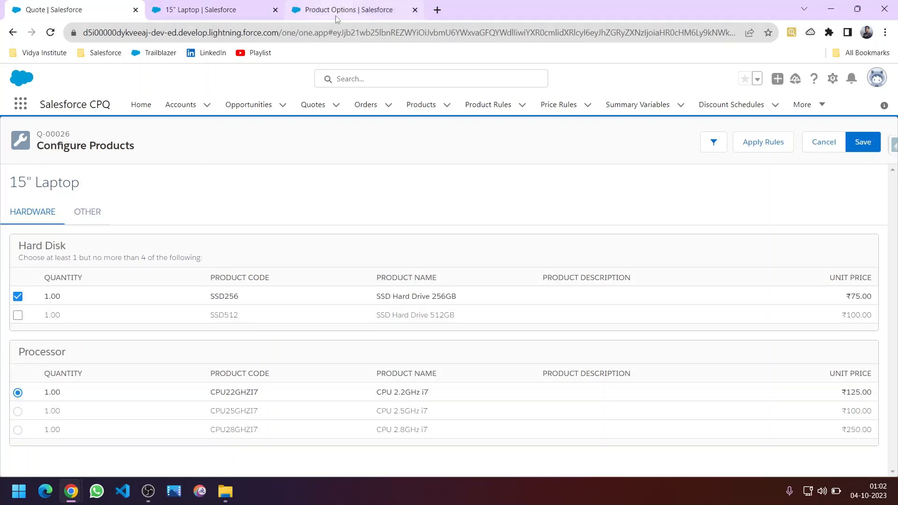
click(19, 299)
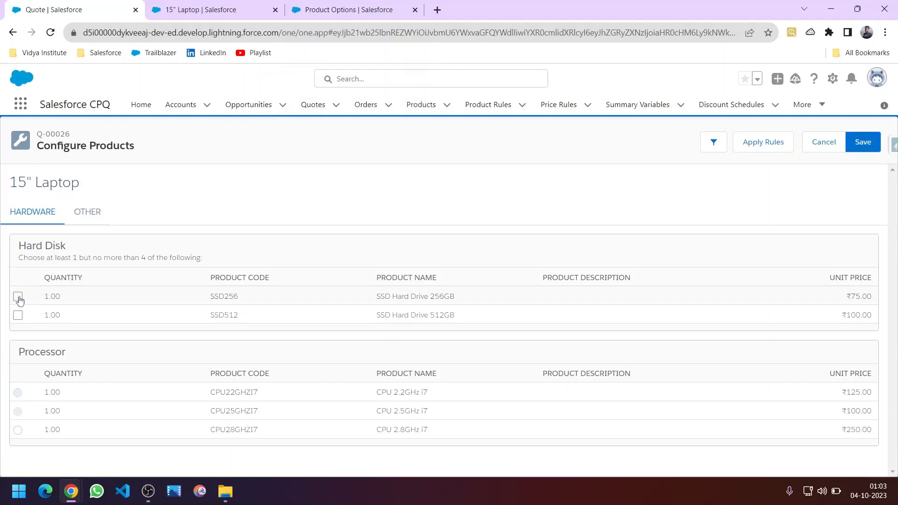
click(20, 298)
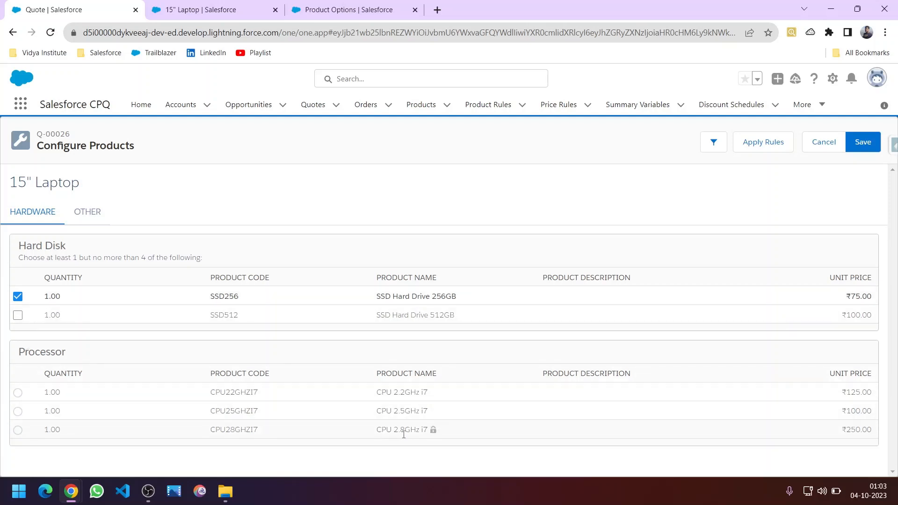
Start a new option constraint on the 15" Laptop product and name it "Excluding particular cpu based on hardisk selection"
click(253, 11)
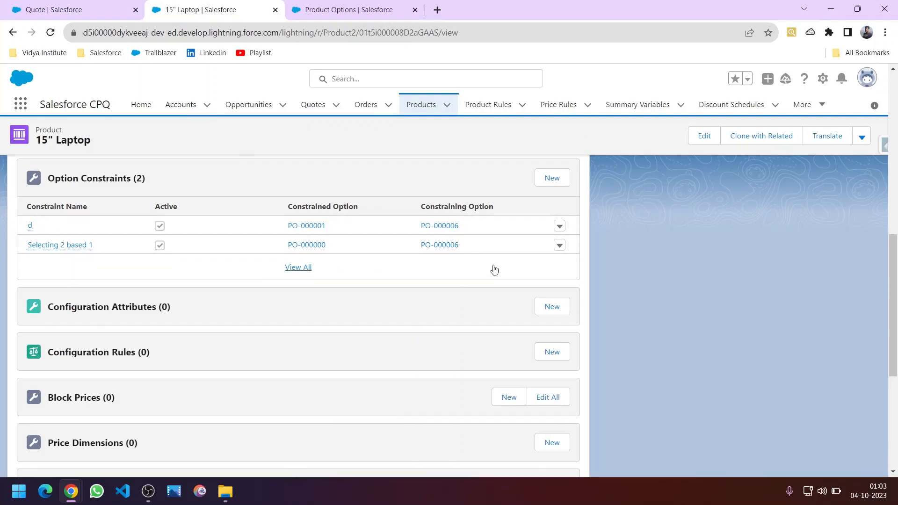
click(548, 180)
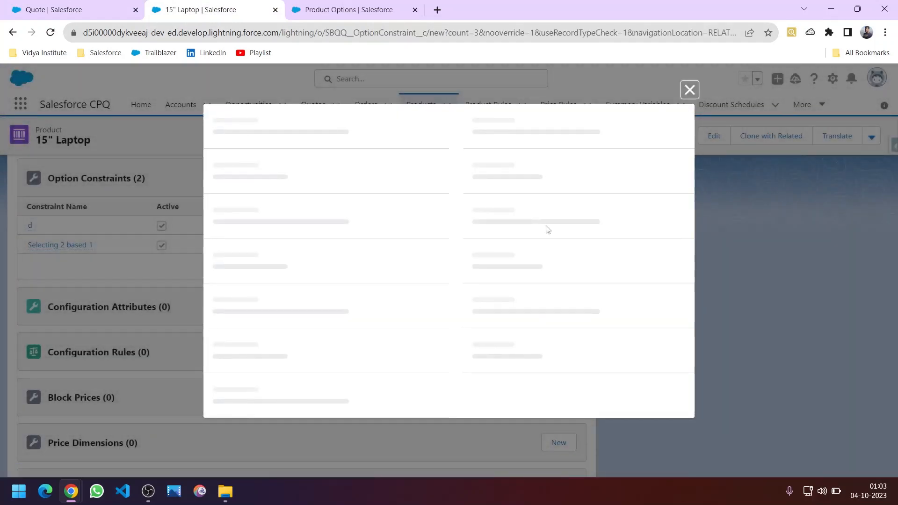
click(26, 5)
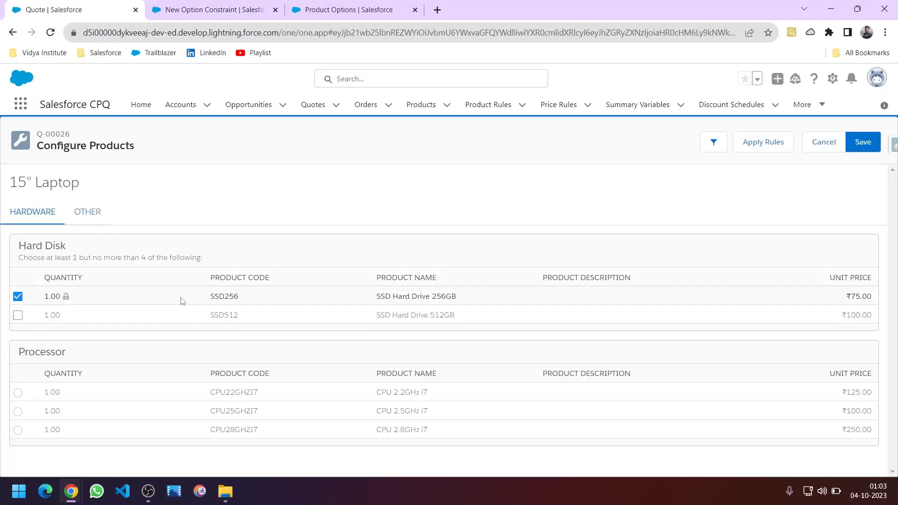
click(208, 14)
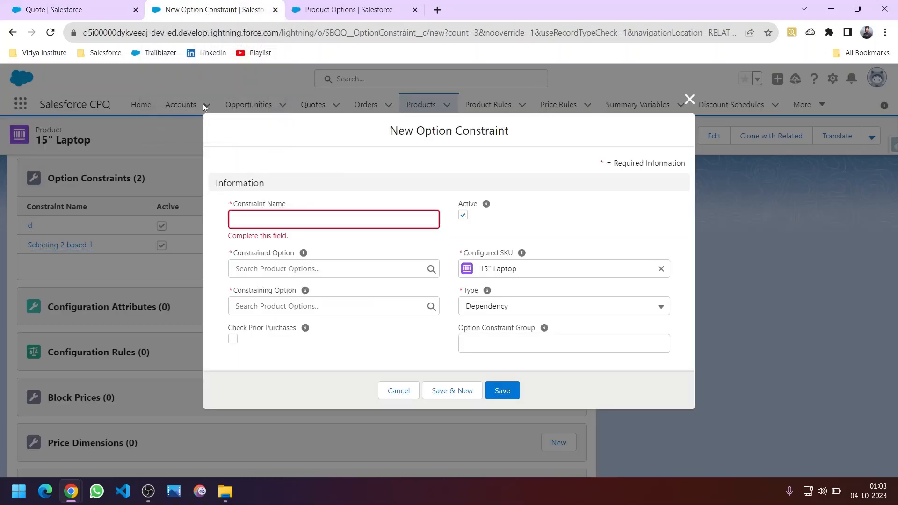
text(Exclu)
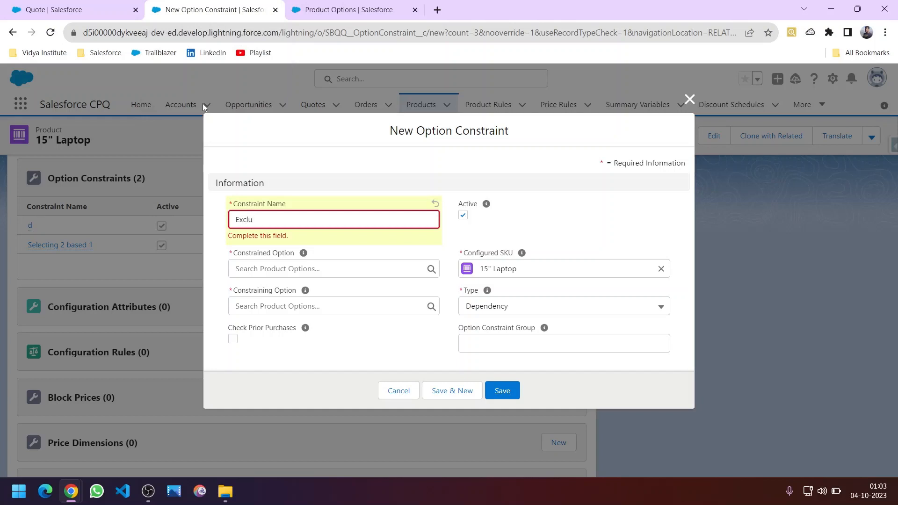
text(ding particular c)
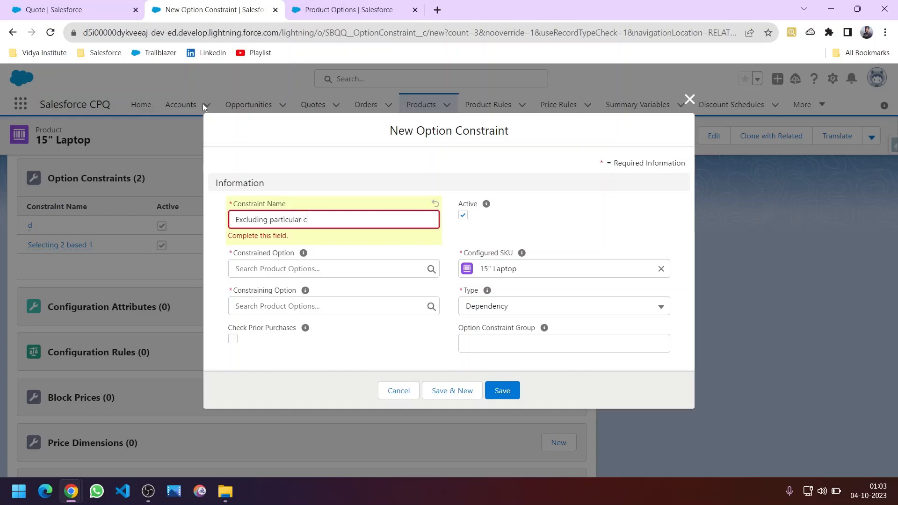
text(pu based on hardisk selectiu)
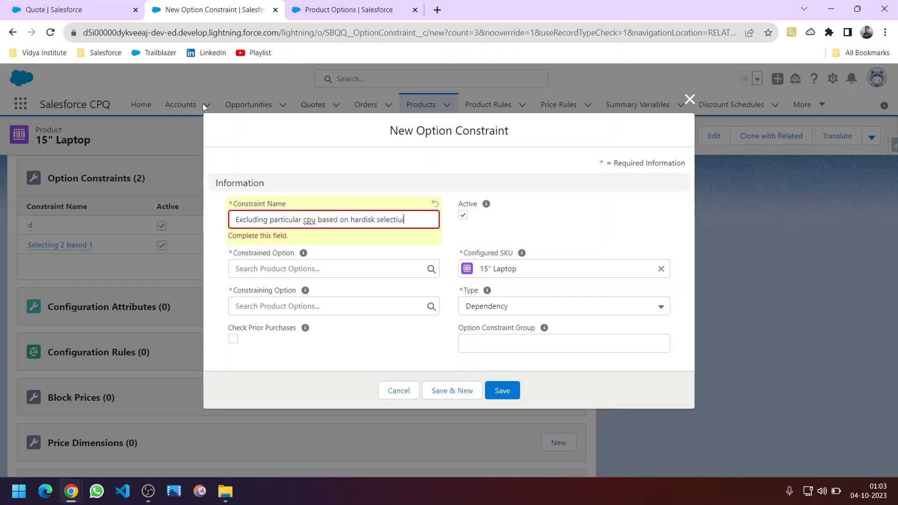
key(BackSpace)
key(BackSpace)
Set the new option constraint's type to Exclusion
click(472, 310)
click(489, 306)
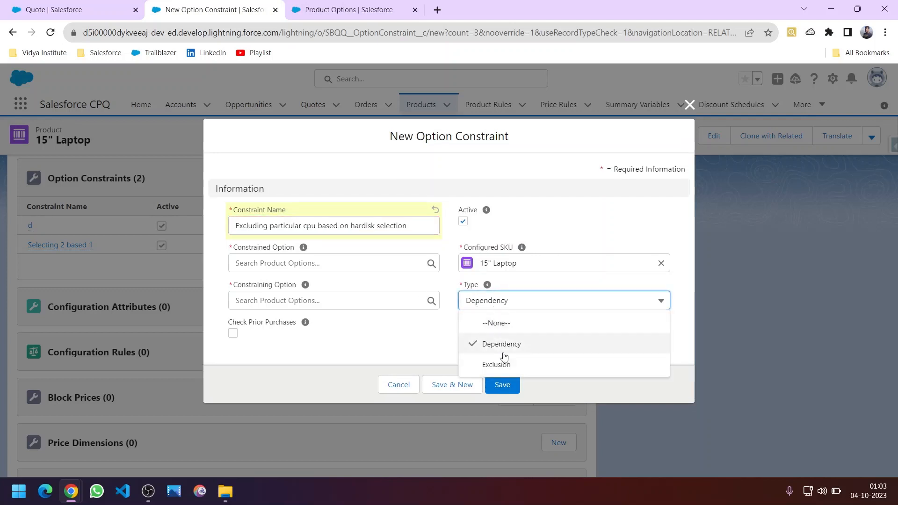
click(504, 363)
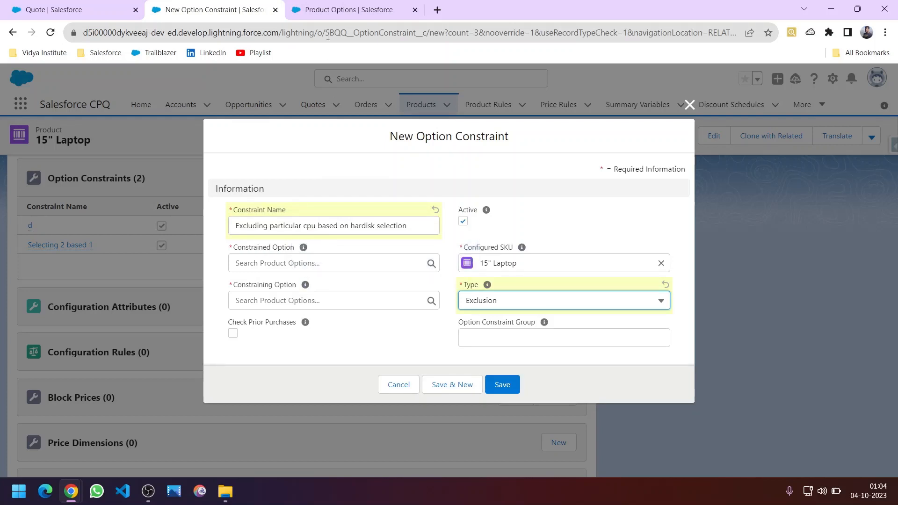
Look up the option number of SSD Hard Drive 256GB and set PO-000006 as the constraining option
click(336, 17)
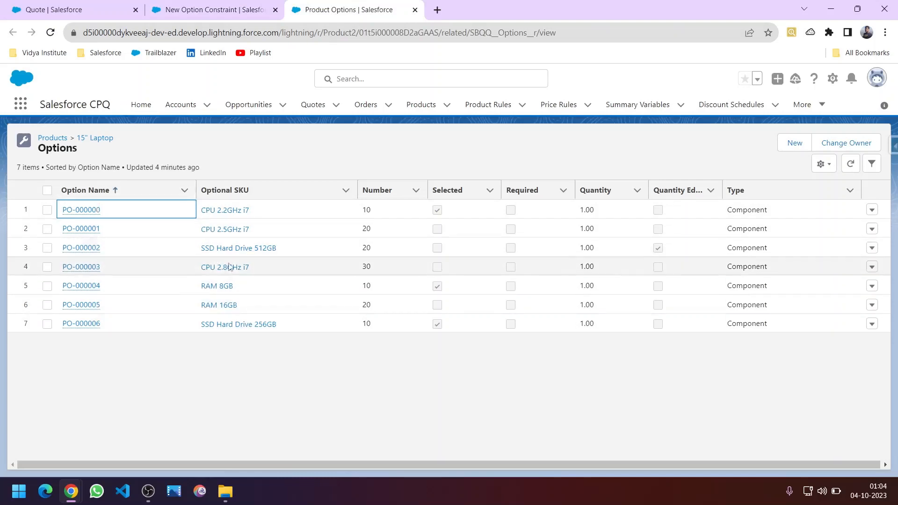
click(53, 11)
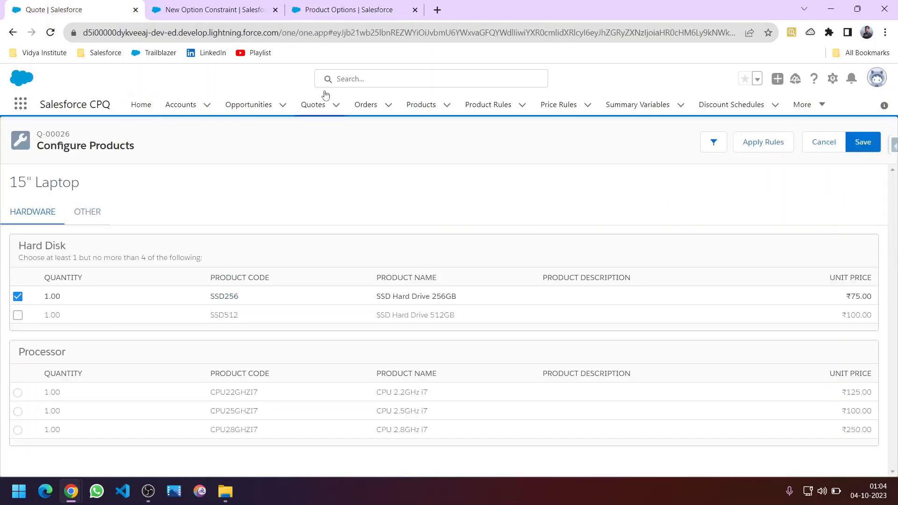
click(331, 18)
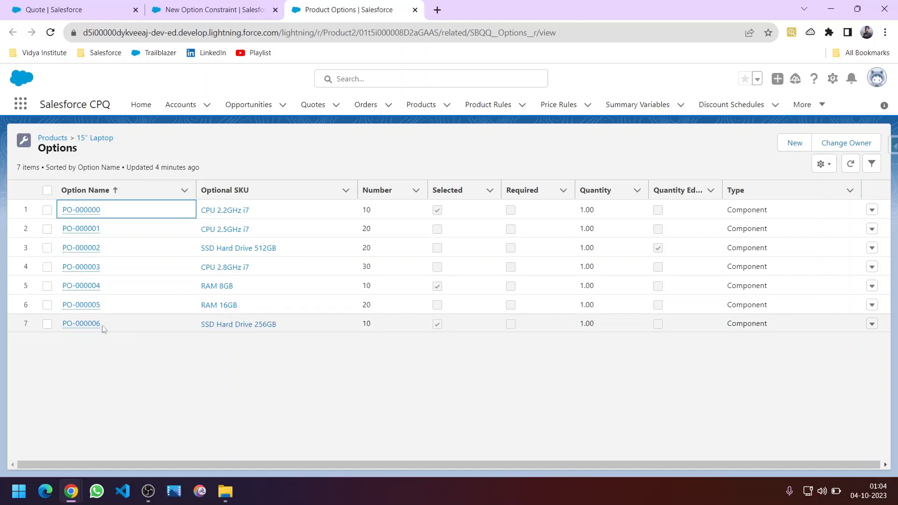
mouse_move(67, 328)
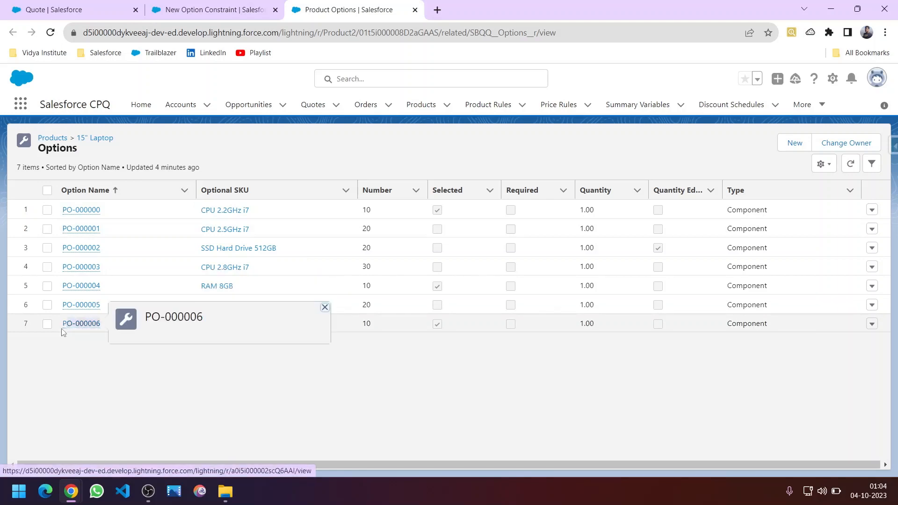
click(60, 321)
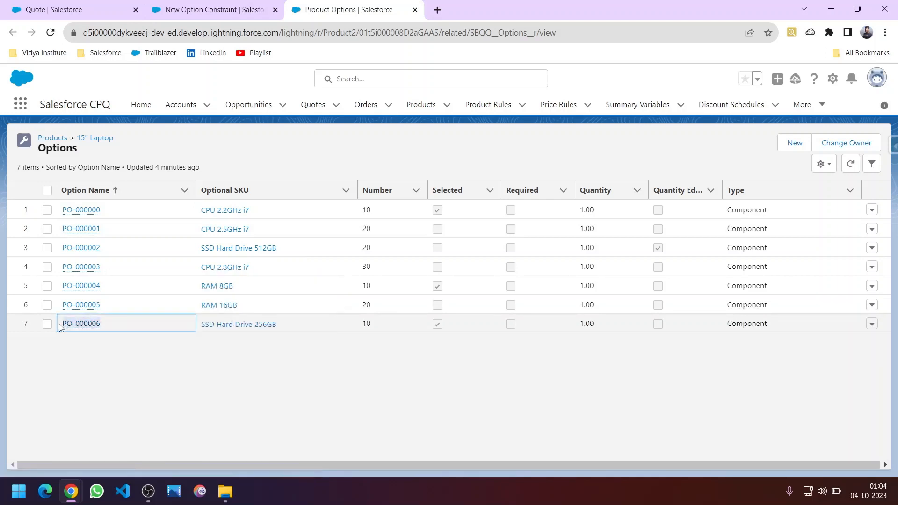
click(199, 11)
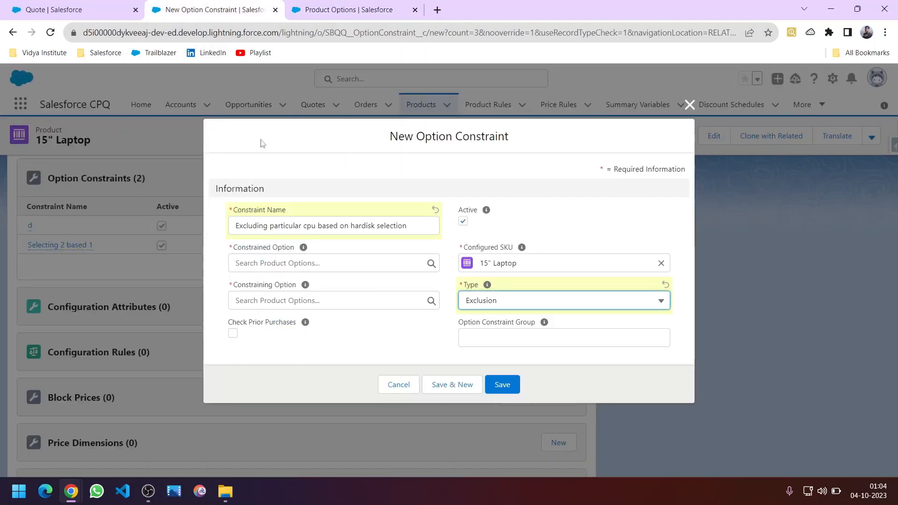
click(297, 302)
text(PO-000006)
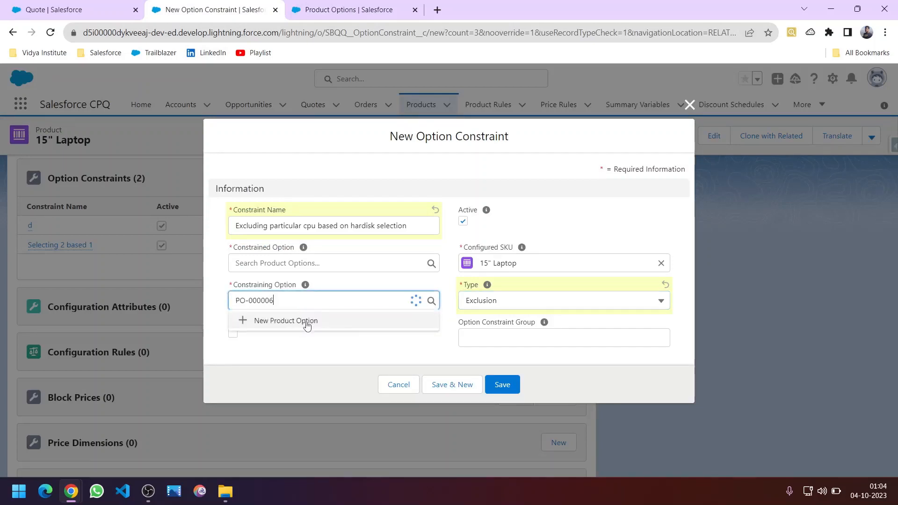
click(300, 337)
Copy the option number of CPU 2.8GHz i7, set PO-000003 as the constrained option, and save the exclusion constraint
click(60, 10)
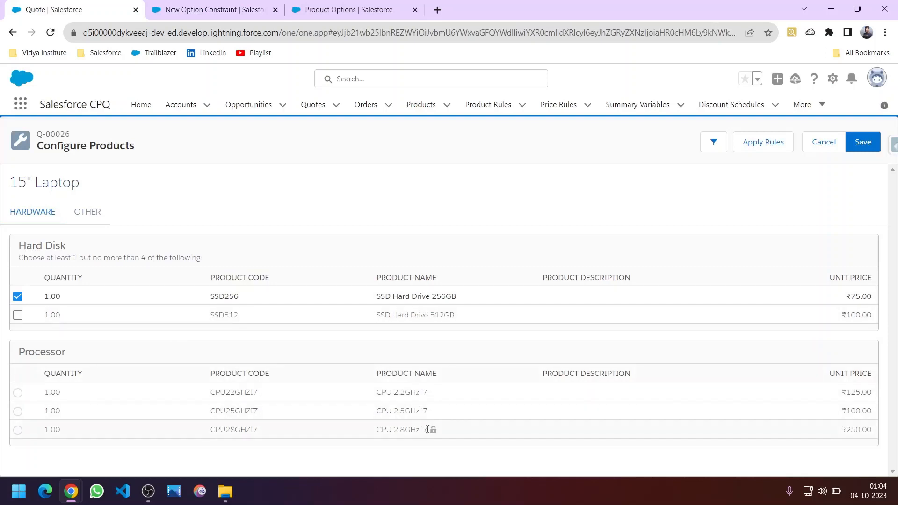
click(332, 7)
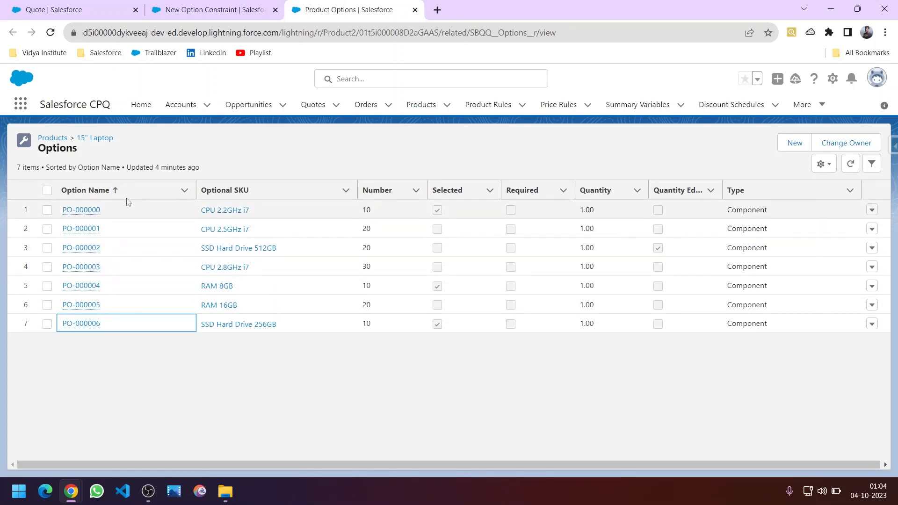
drag(111, 273, 65, 270)
key(ctrl+c)
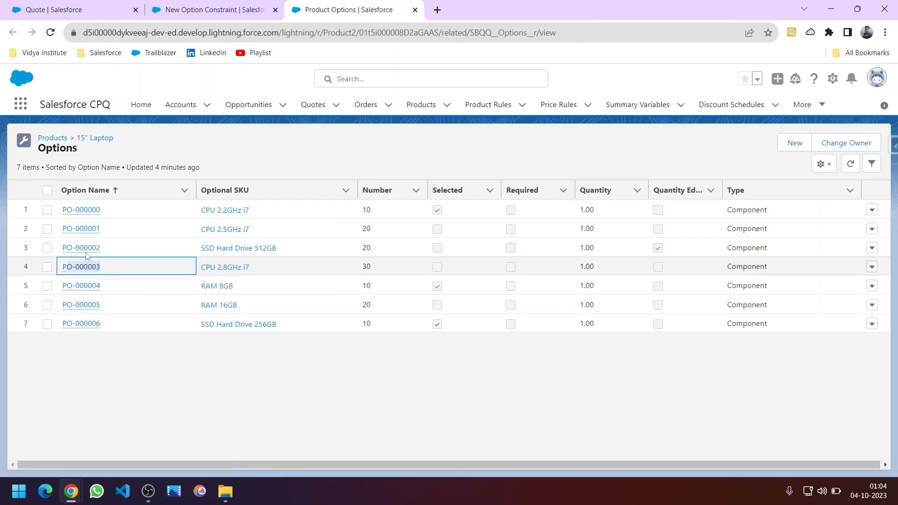
click(213, 9)
click(278, 262)
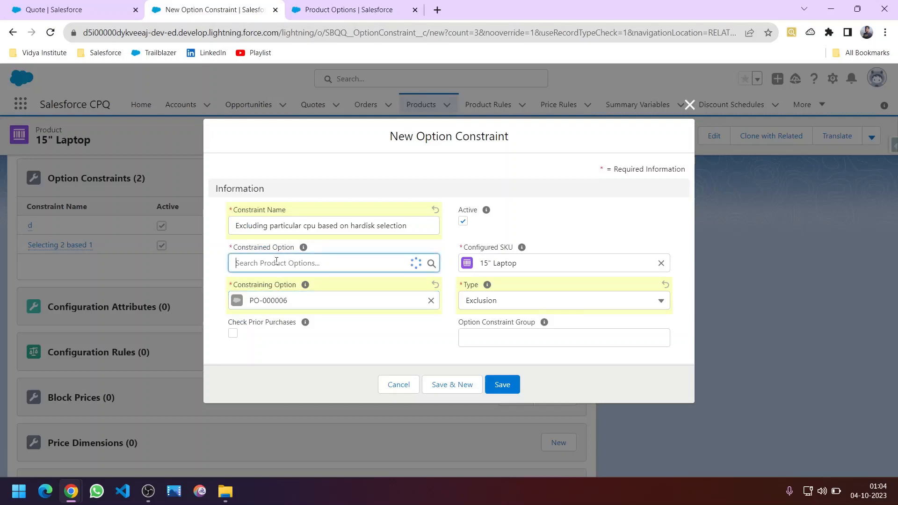
key(ctrl+v)
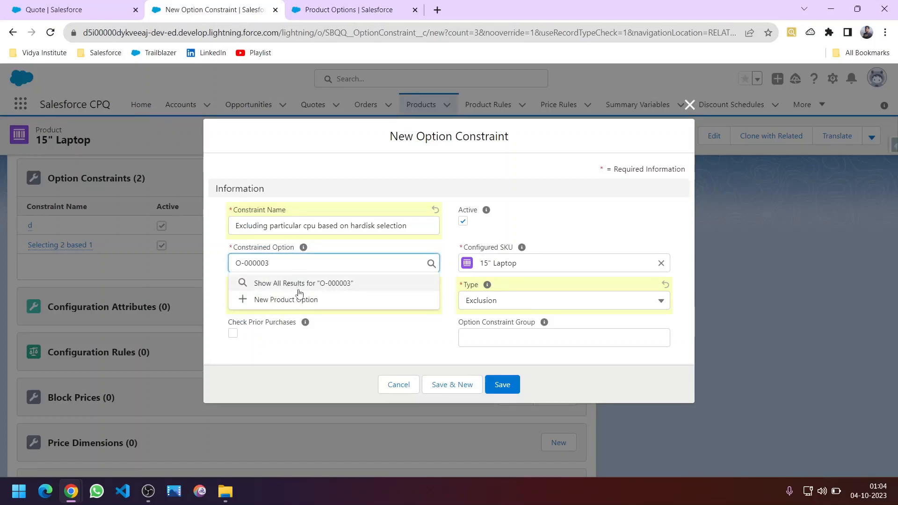
click(238, 263)
text(P)
click(255, 295)
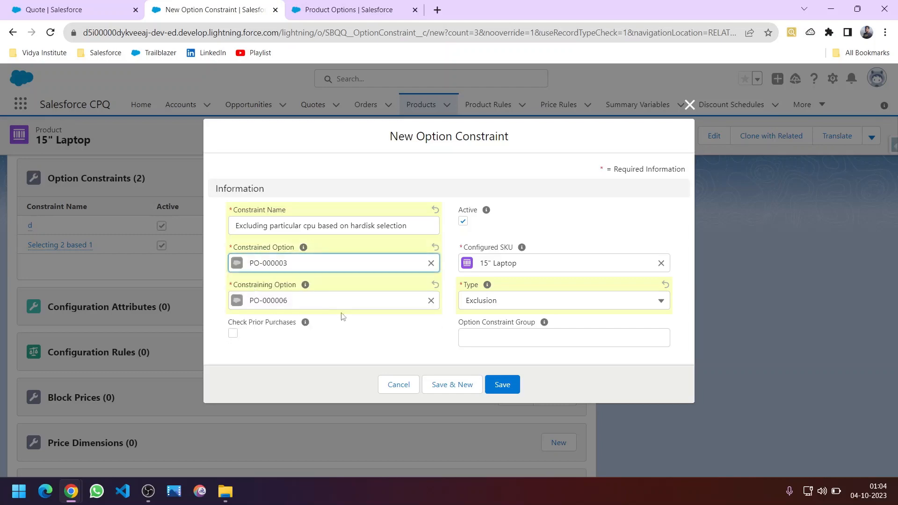
click(504, 385)
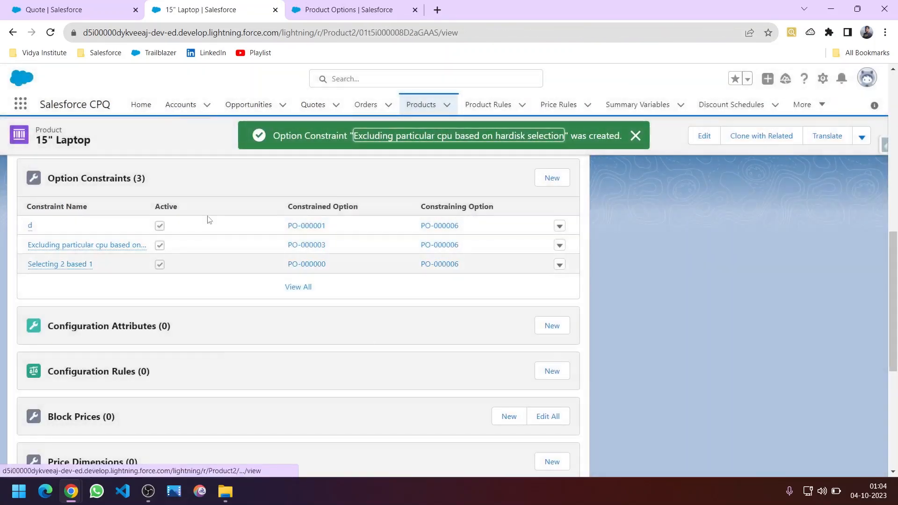
Reload the quote page, return to the quote record, and reopen its lines for editing
click(54, 8)
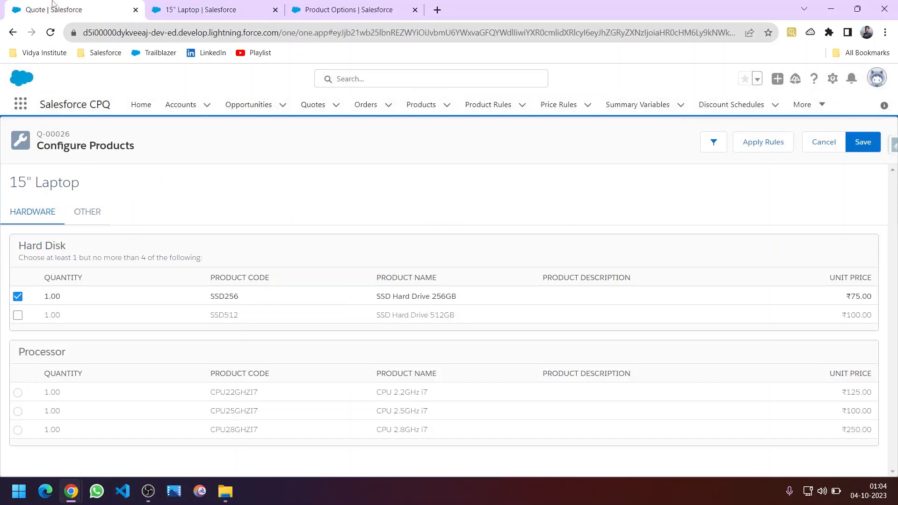
click(53, 35)
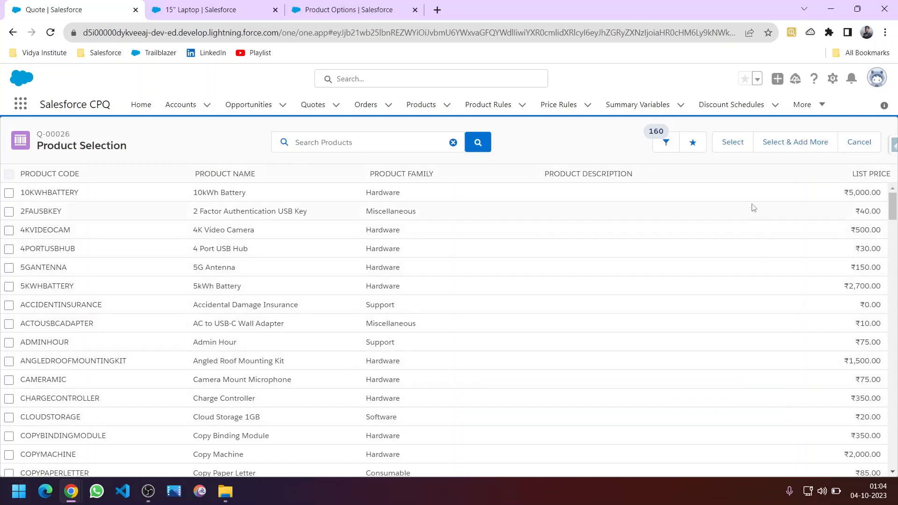
click(726, 147)
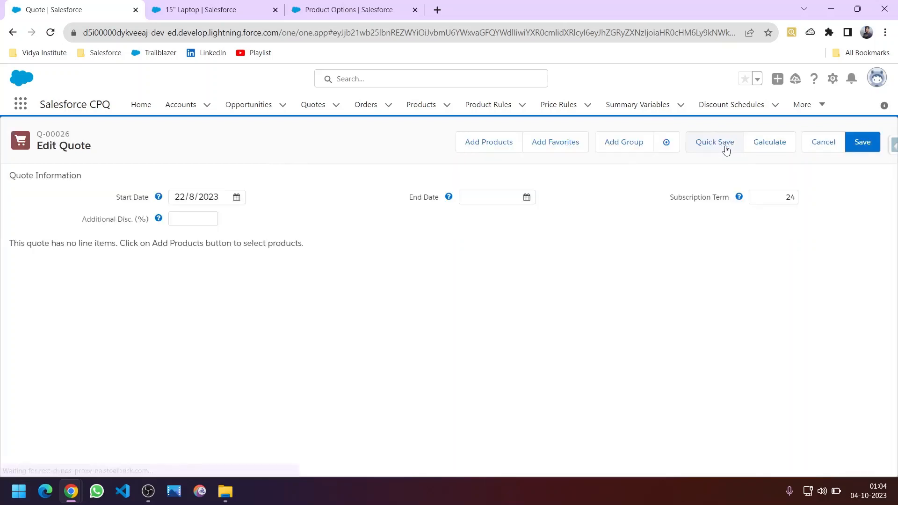
click(804, 147)
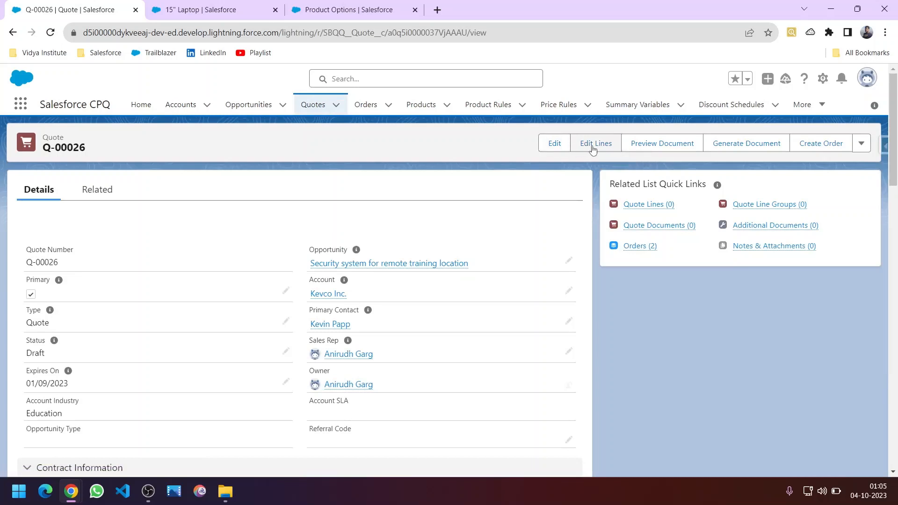
click(592, 147)
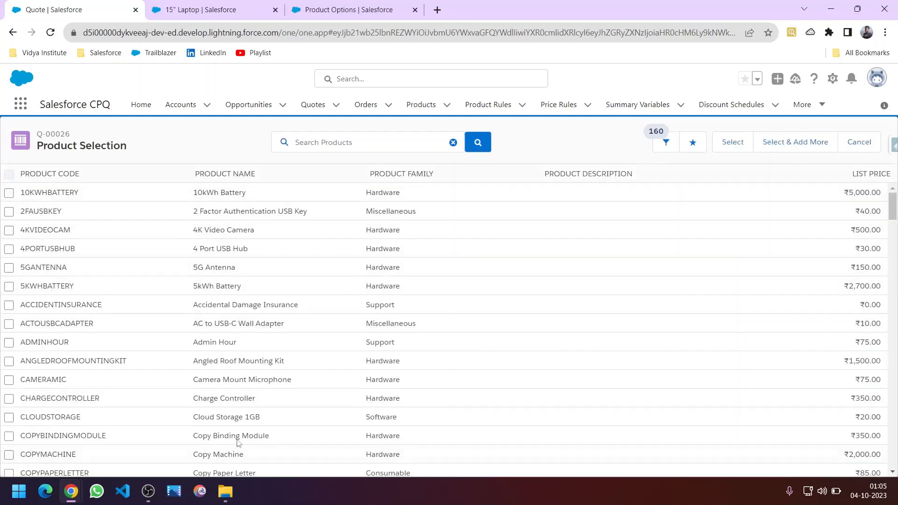
Search the product selection for 15" Laptop and select it to open its configuration
click(335, 143)
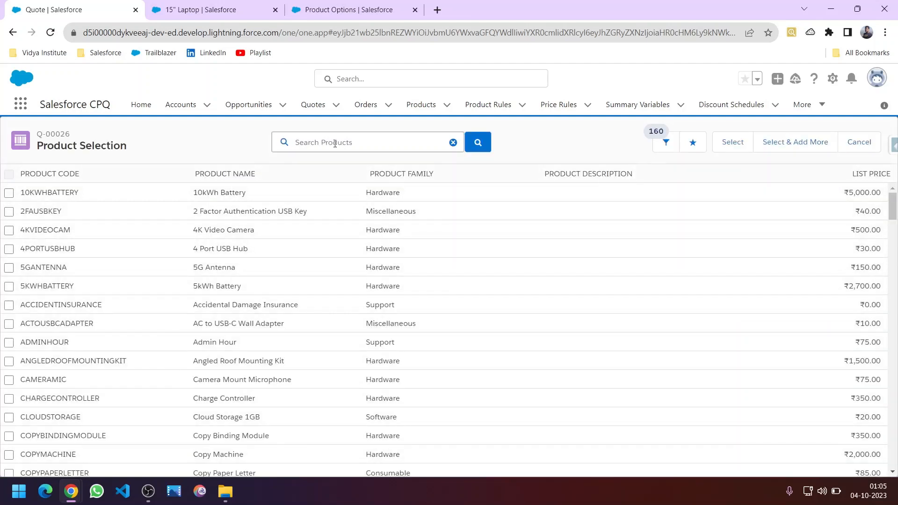
text(15)
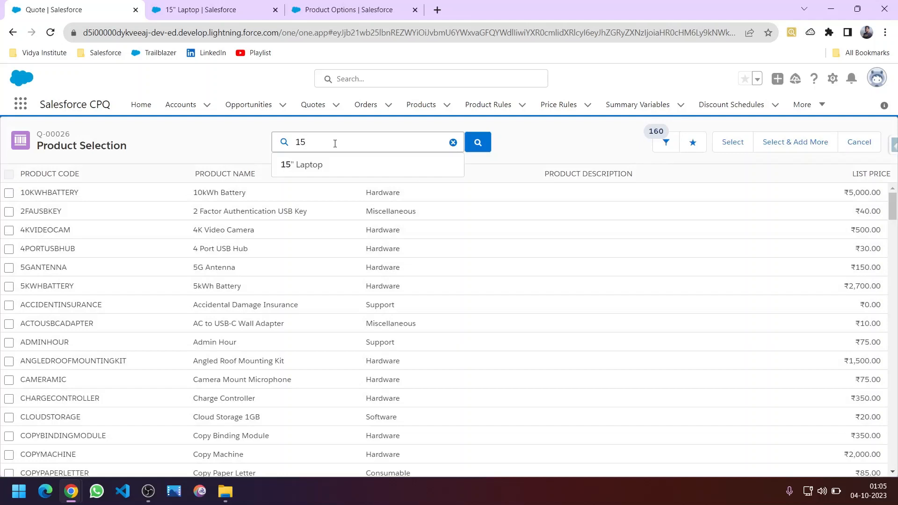
click(319, 168)
click(9, 193)
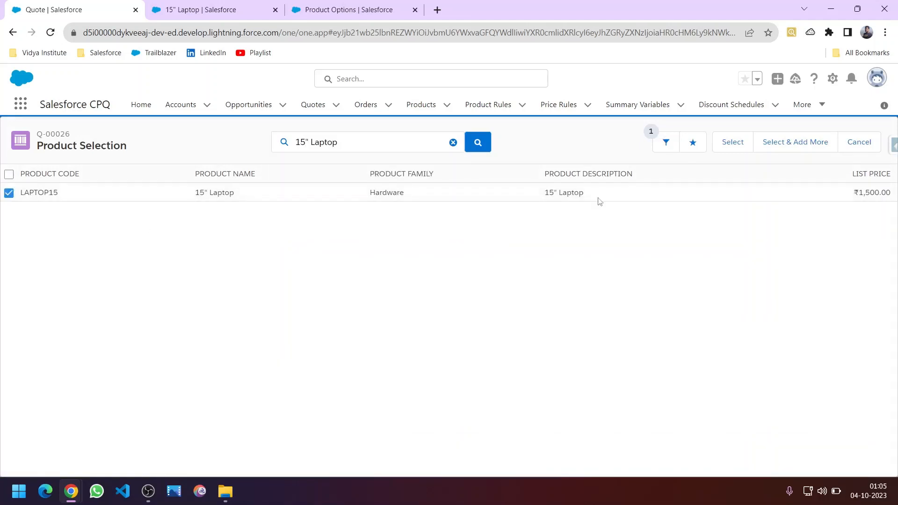
click(718, 145)
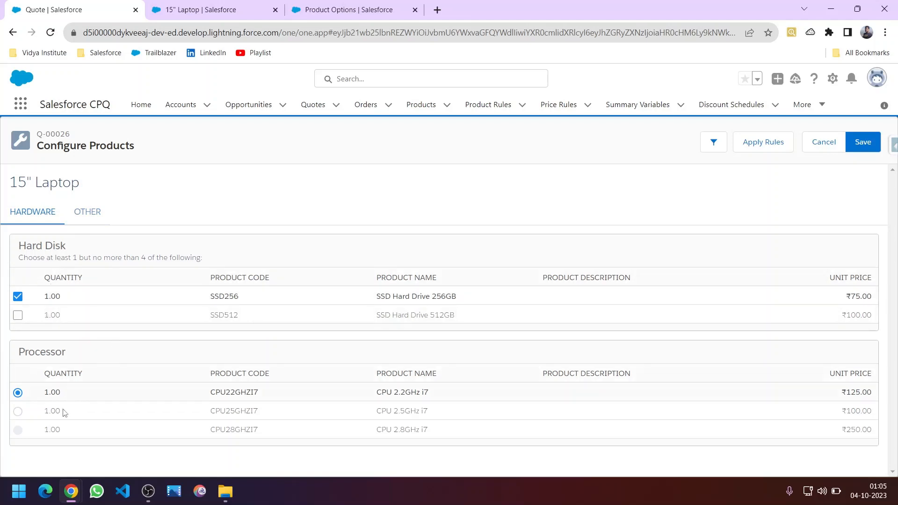
Test the exclusion by clearing SSD Hard Drive 256GB and choosing CPU 2.8GHz i7, and cancel the configuration
mouse_move(19, 433)
click(18, 298)
click(19, 431)
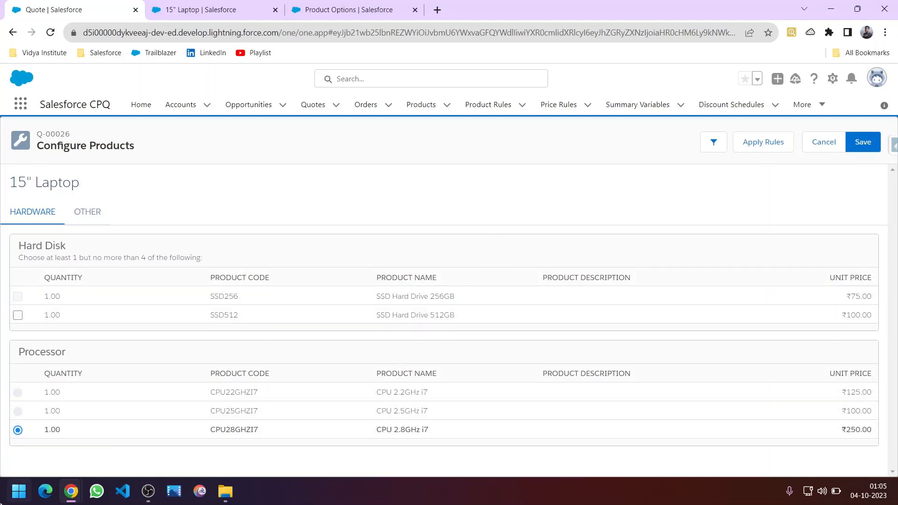
click(814, 155)
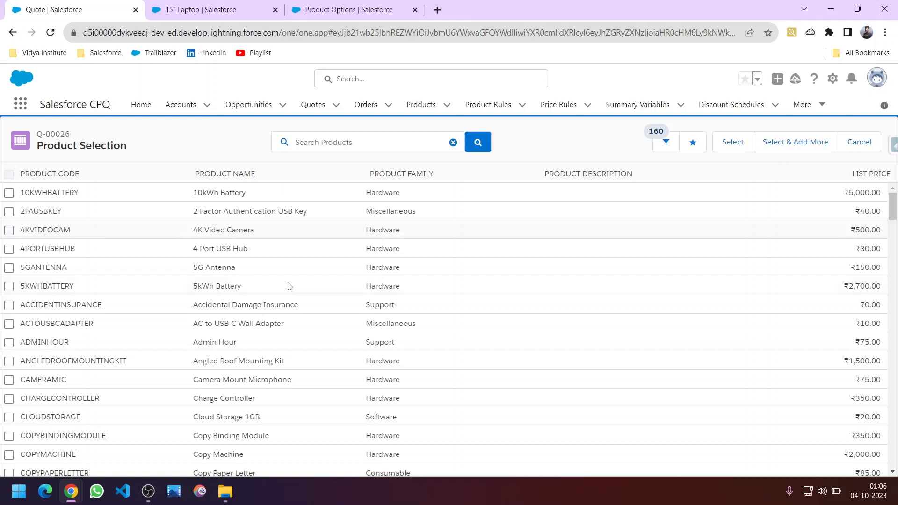
Open the presenter's LinkedIn profile and Salesforce Trailblazer profile, each in a new browser tab
click(437, 10)
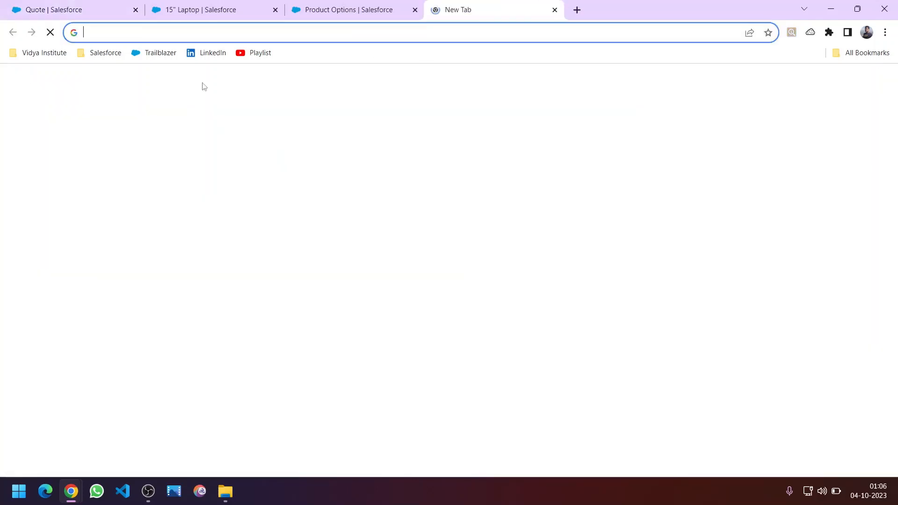
click(202, 53)
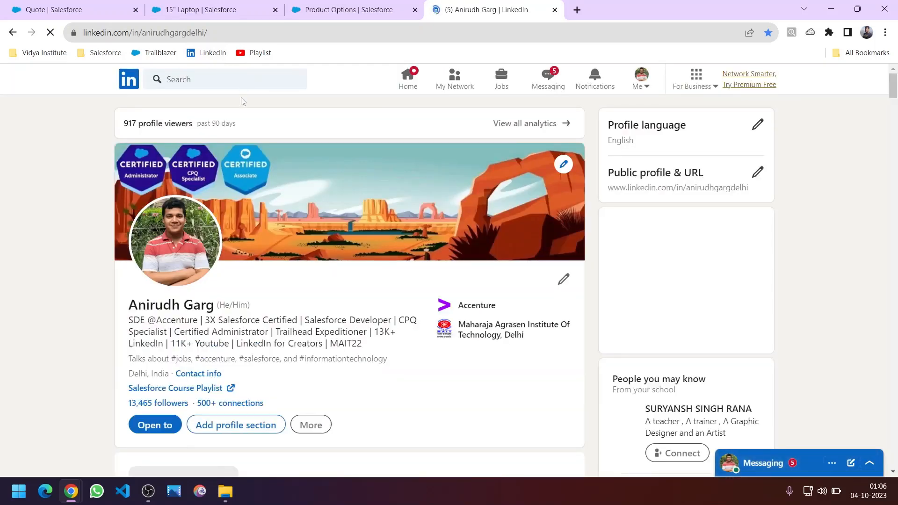
click(578, 9)
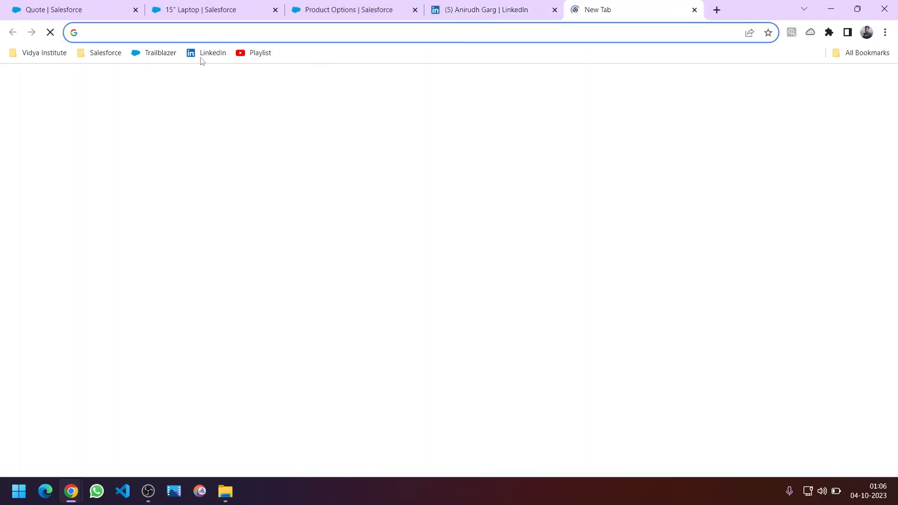
click(164, 54)
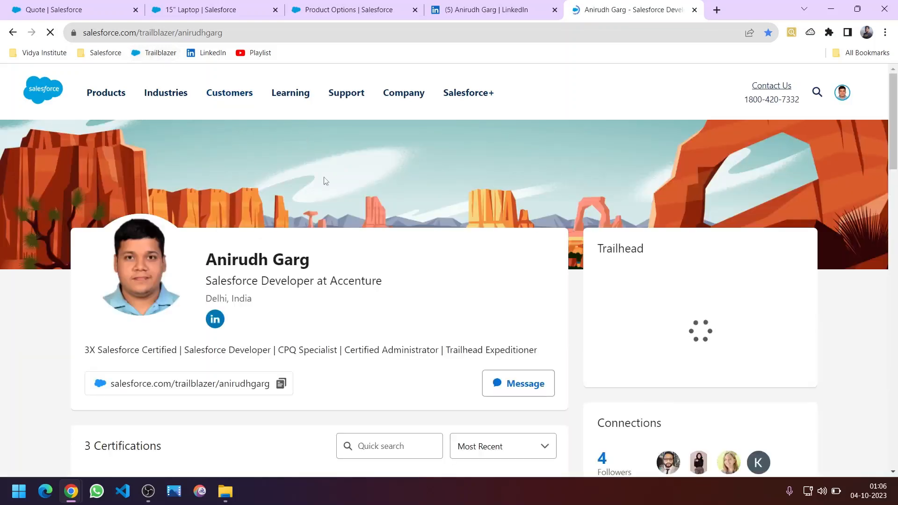
Open the Vidya Institute YouTube playlists in a new browser tab, view the full Salesforce CPQ Playlist, and return to the playlists
click(723, 10)
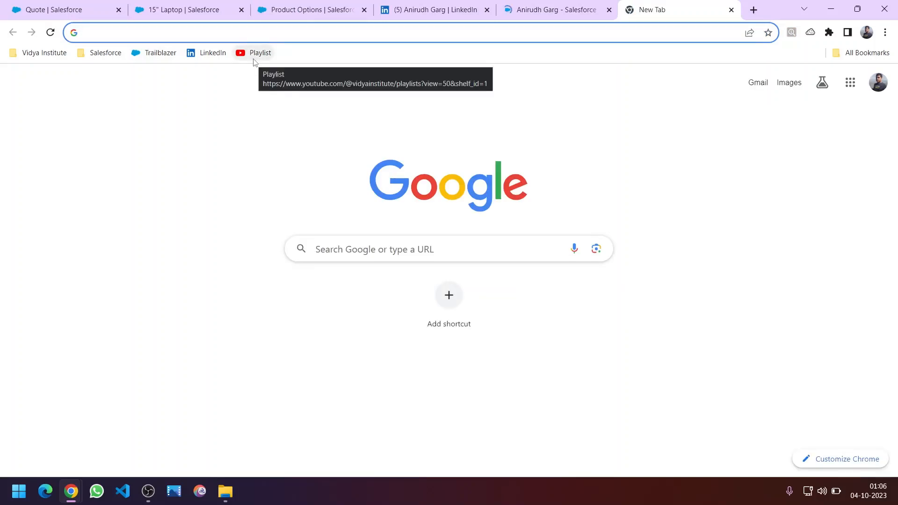
click(255, 53)
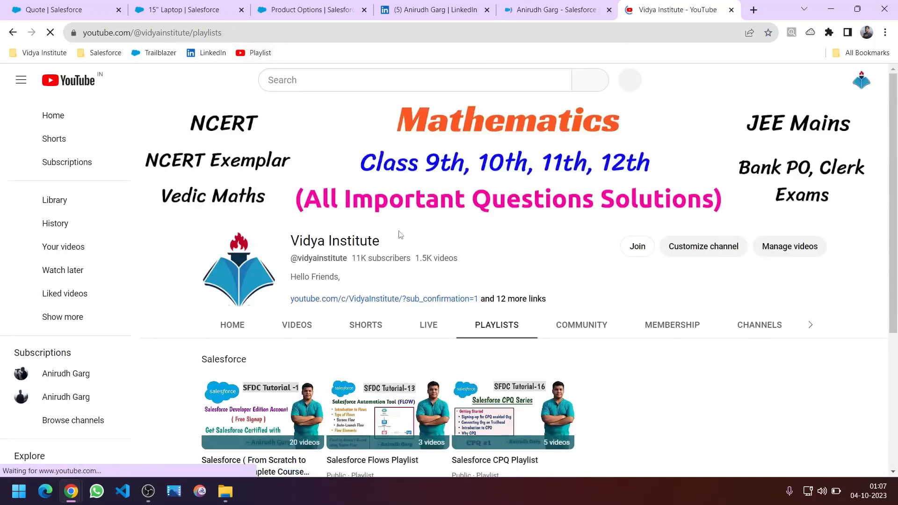
scroll(447, 325, down, 3)
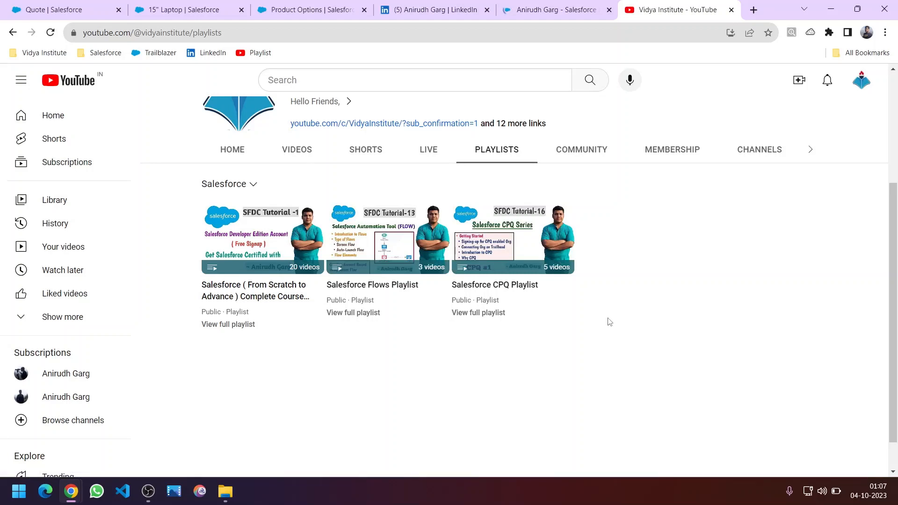
scroll(562, 206, up, 1)
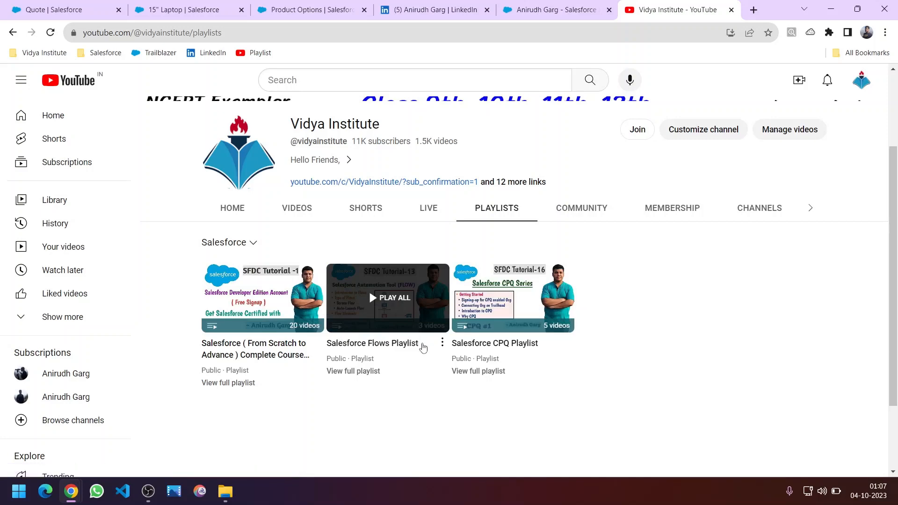
click(492, 372)
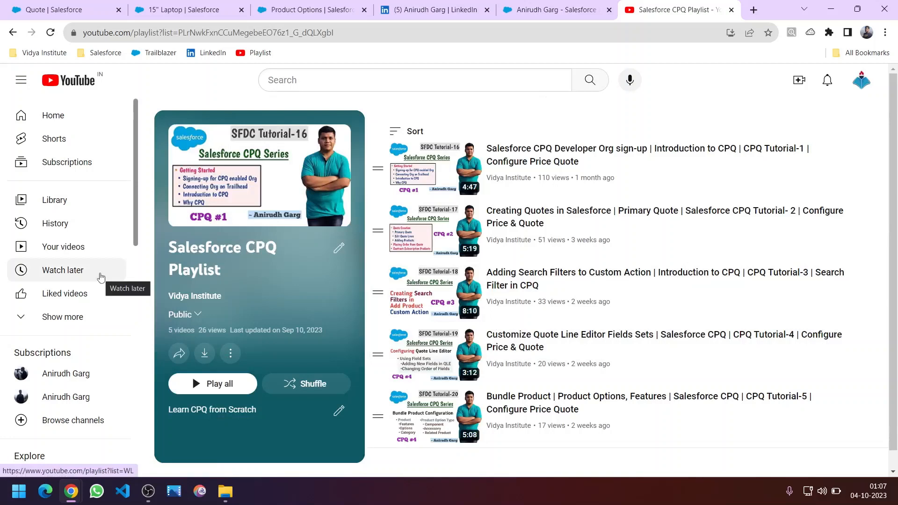
click(11, 33)
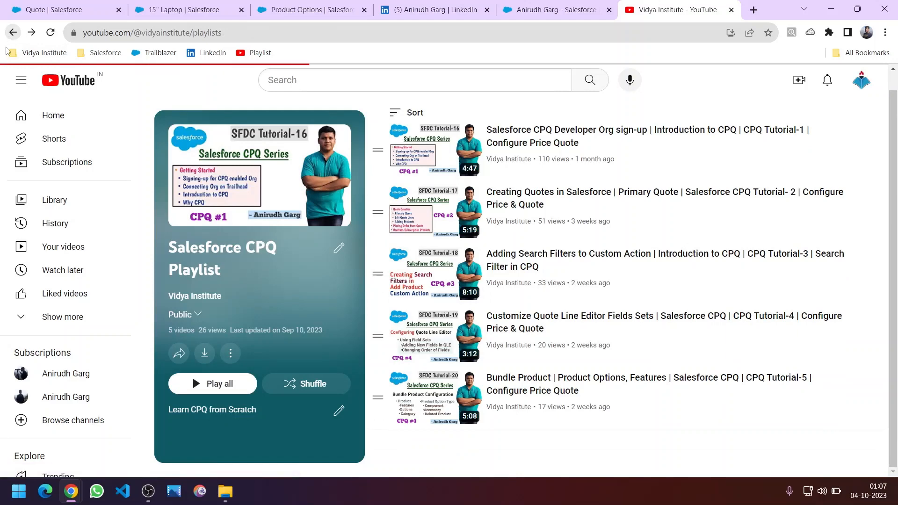